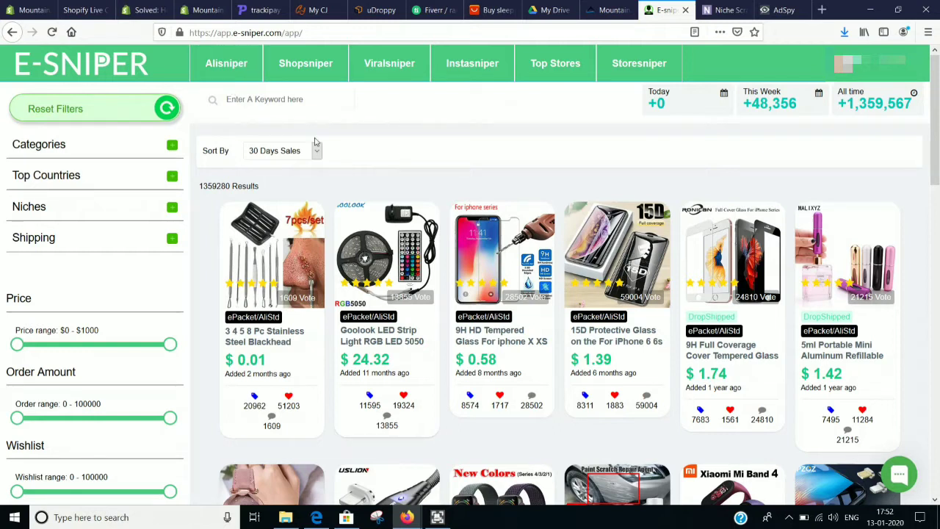
Look through the Alisniper product listing and check the available options for sorting by sales period.
scroll(553, 324, "down", 2)
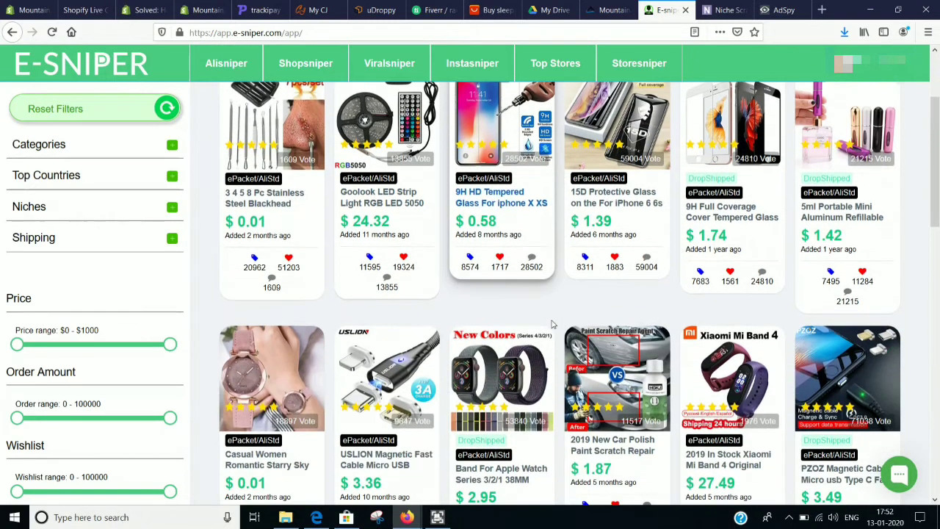
scroll(553, 324, "down", 4)
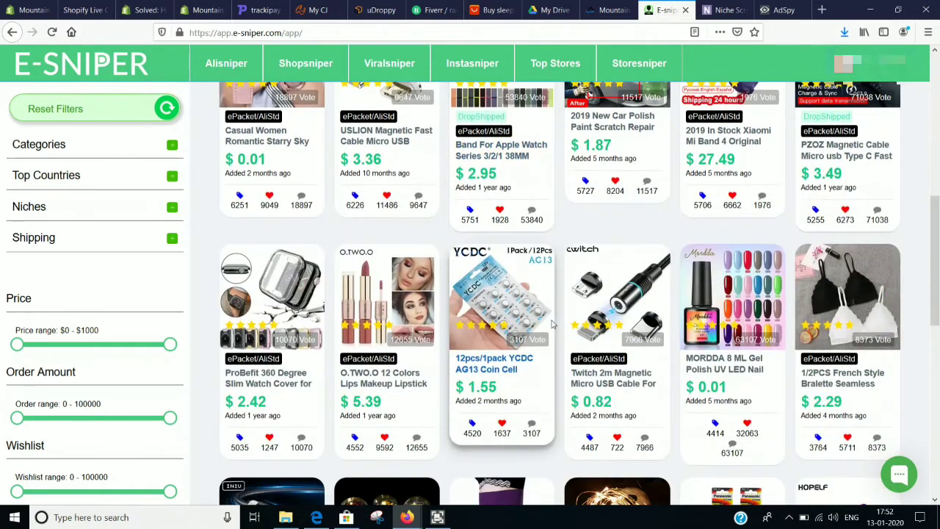
scroll(551, 324, "up", 6)
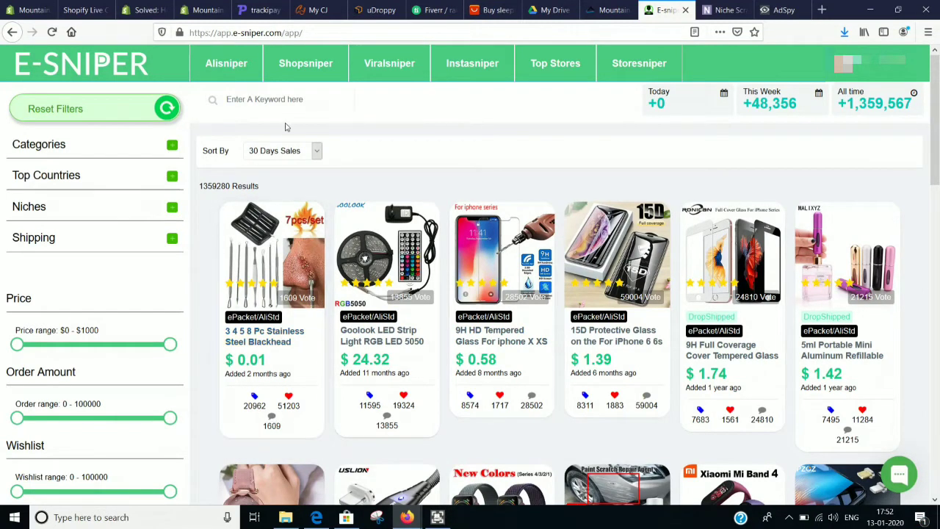
scroll(403, 334, "down", 2)
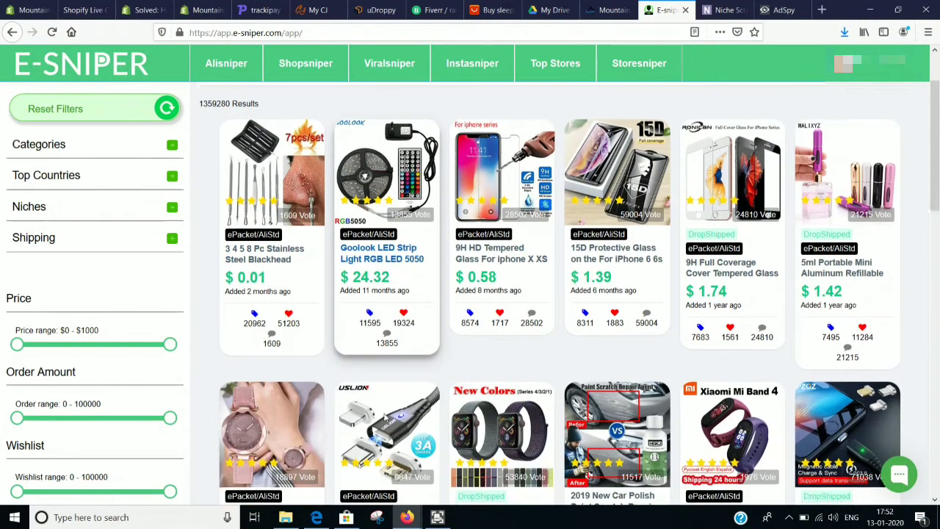
scroll(402, 335, "up", 2)
left_click(297, 153)
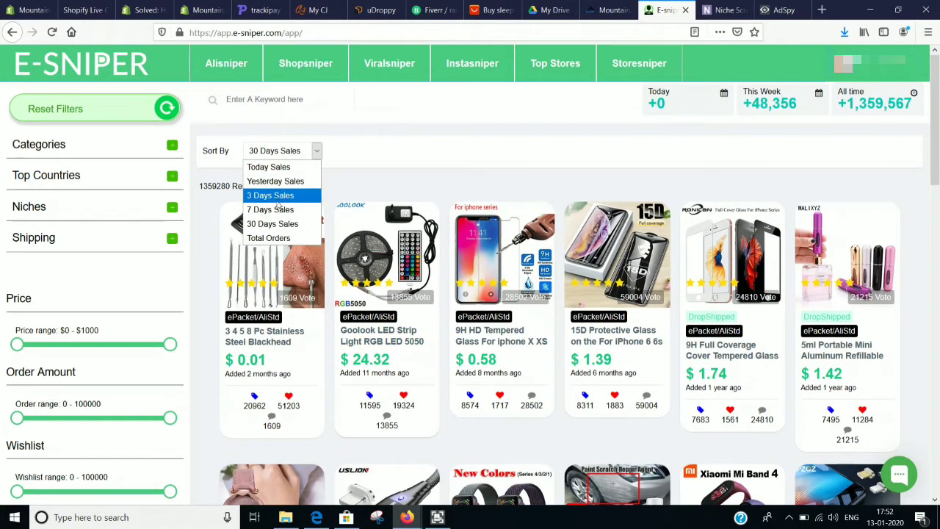
left_click(371, 192)
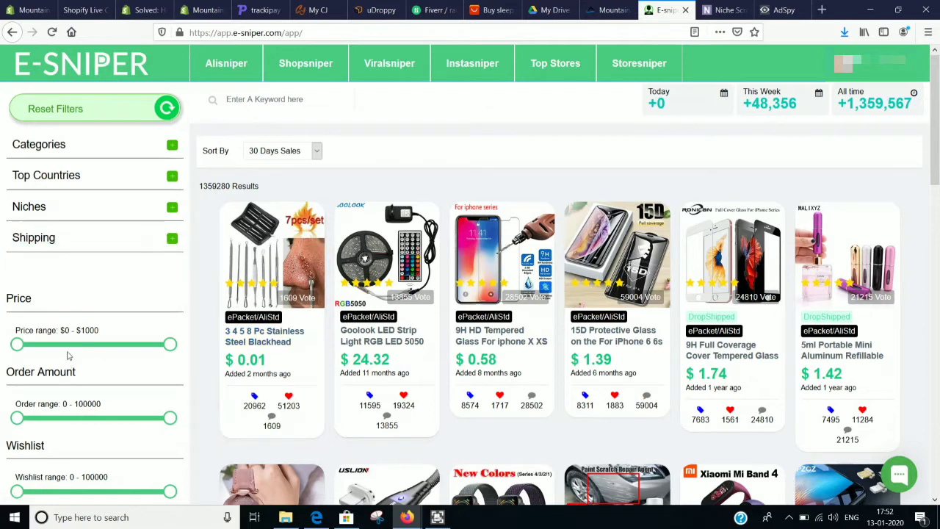
Review the Alisniper filters, including the price, order amount, wishlist and votes ranges.
scroll(85, 360, "down", 3)
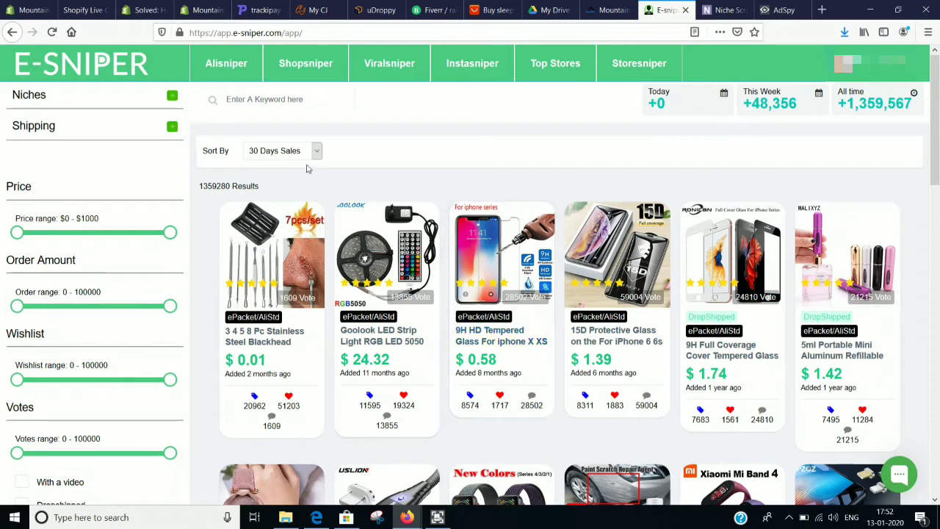
scroll(147, 193, "up", 3)
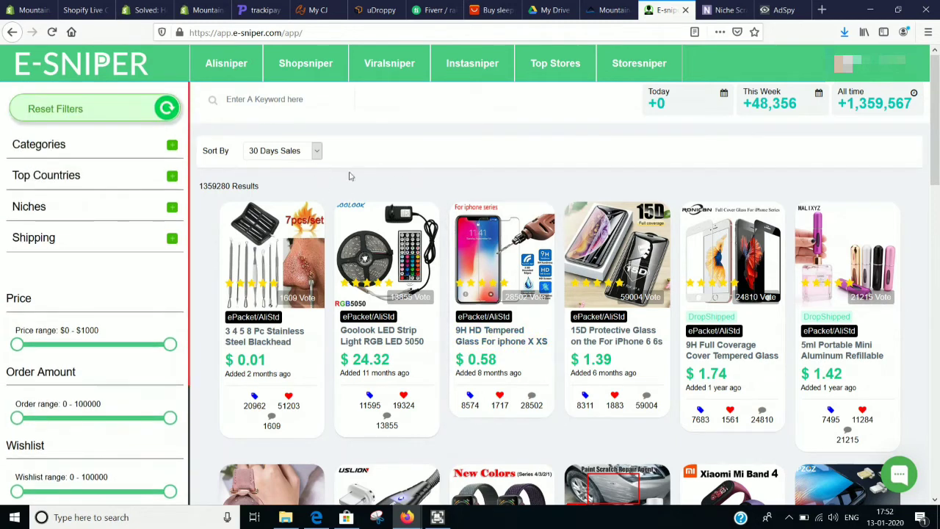
scroll(454, 287, "down", 3)
scroll(330, 184, "up", 3)
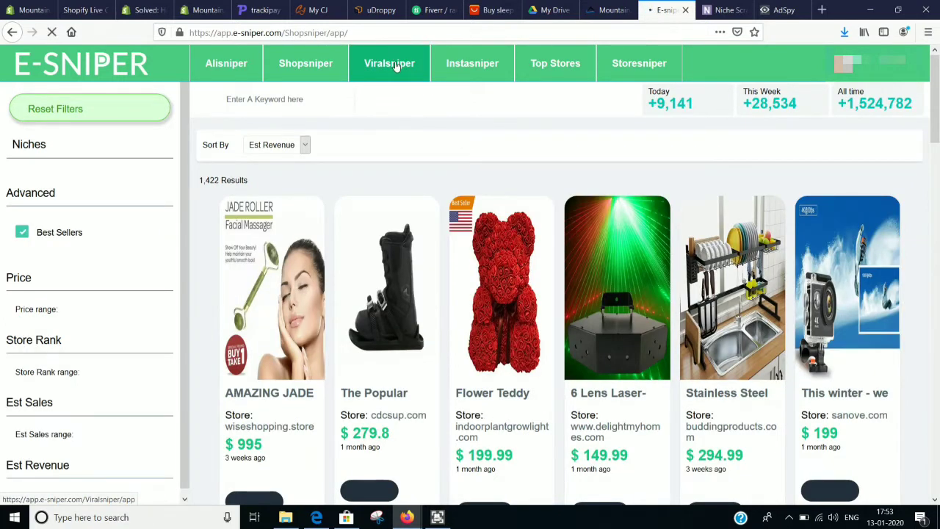
Open Viralsniper and look through its product listing and the info types offered for each product.
left_click(395, 65)
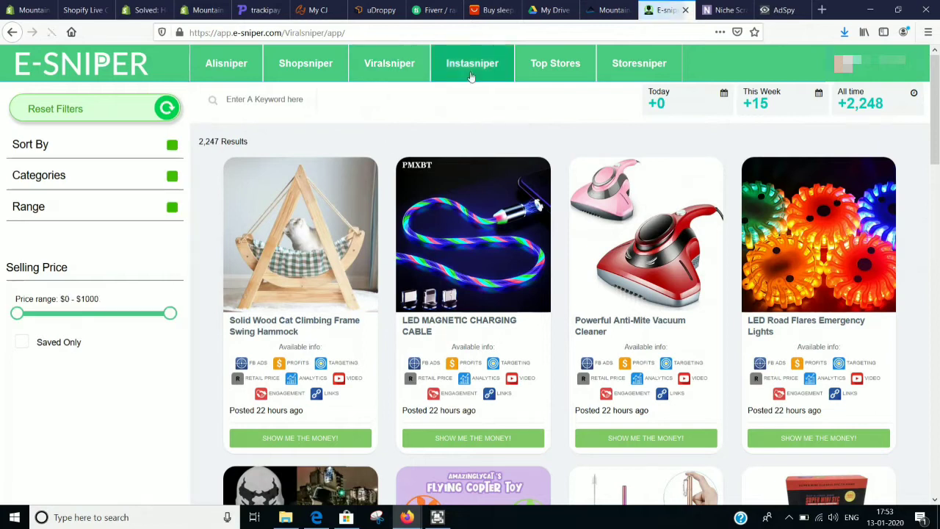
scroll(517, 322, "down", 2)
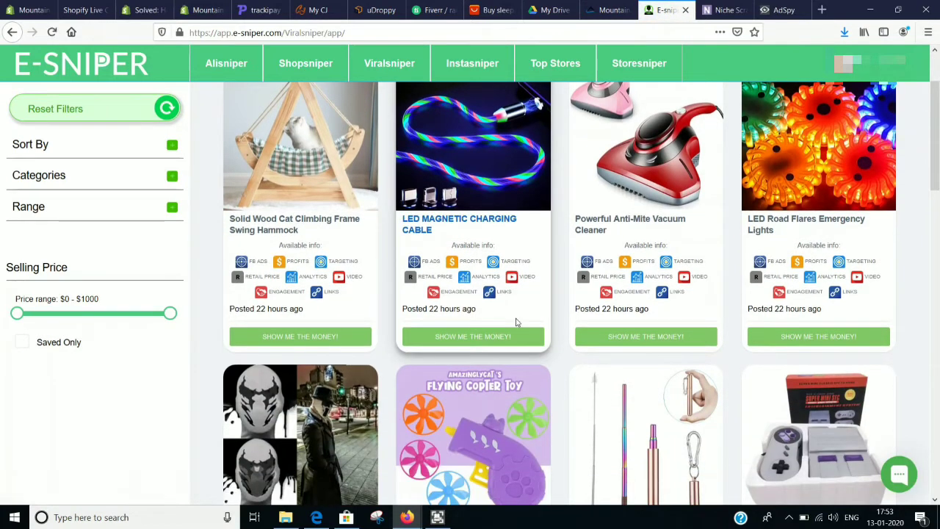
scroll(516, 321, "down", 2)
scroll(516, 322, "down", 4)
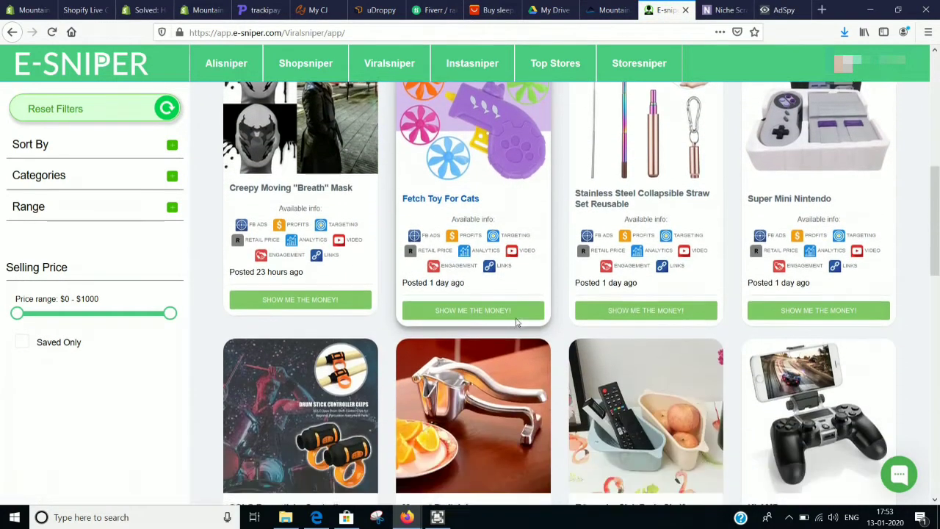
scroll(516, 322, "down", 10)
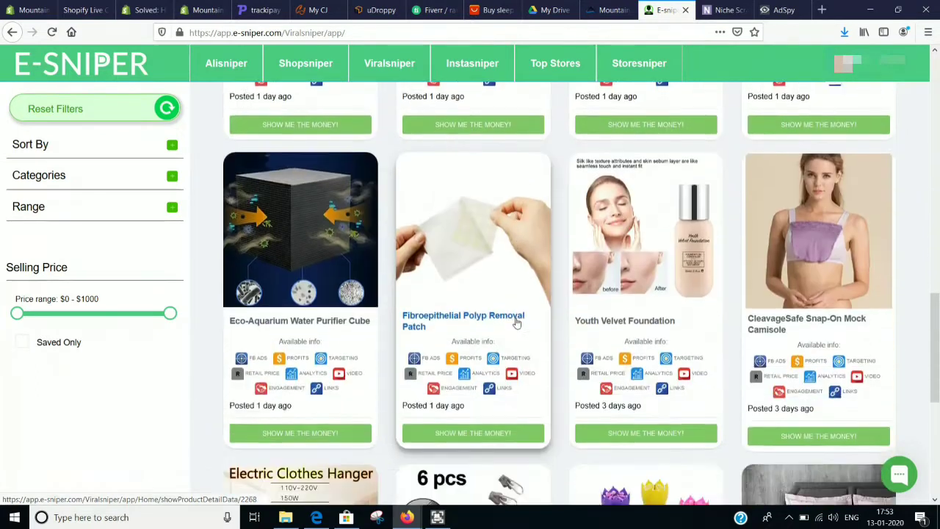
scroll(516, 322, "down", 4)
scroll(516, 322, "up", 4)
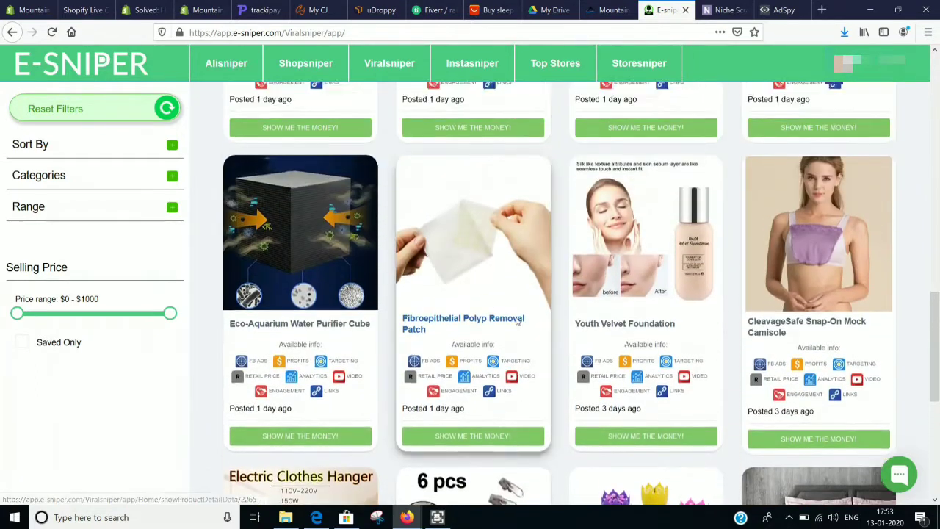
scroll(516, 322, "up", 8)
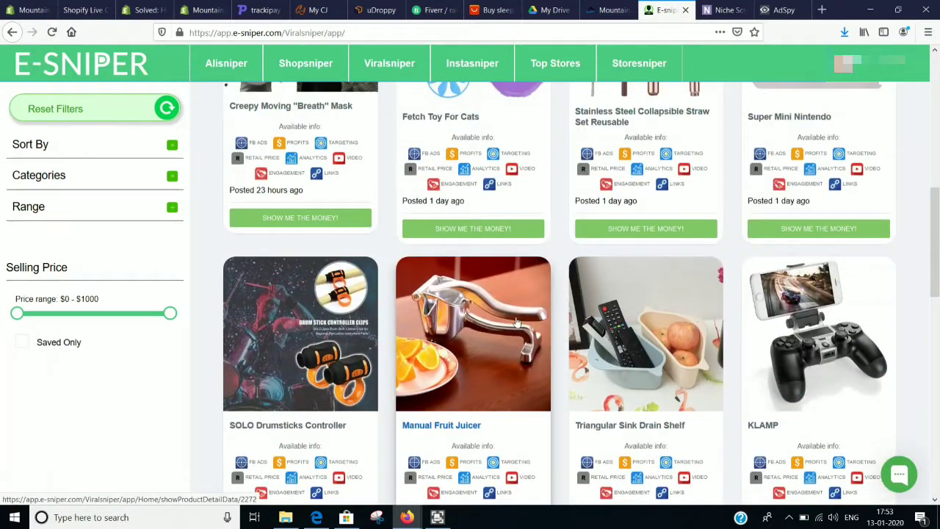
scroll(516, 322, "up", 3)
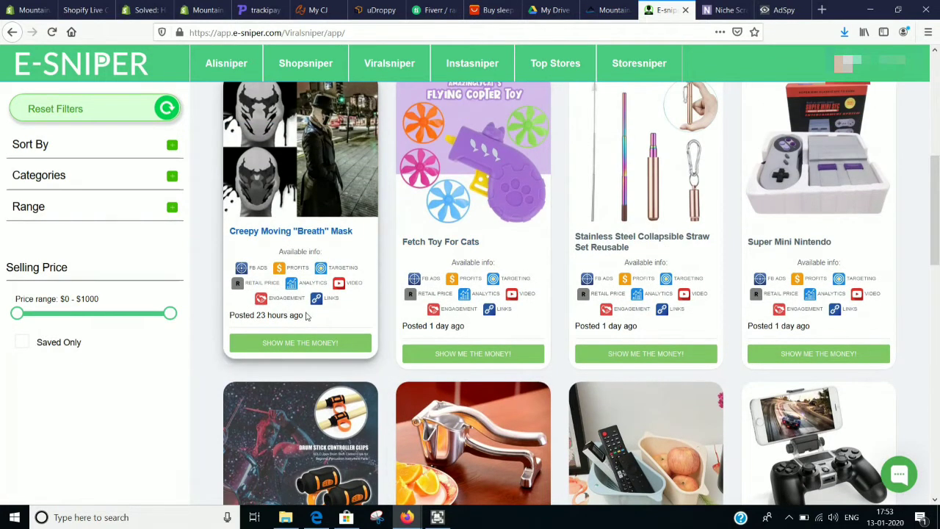
scroll(352, 318, "up", 2)
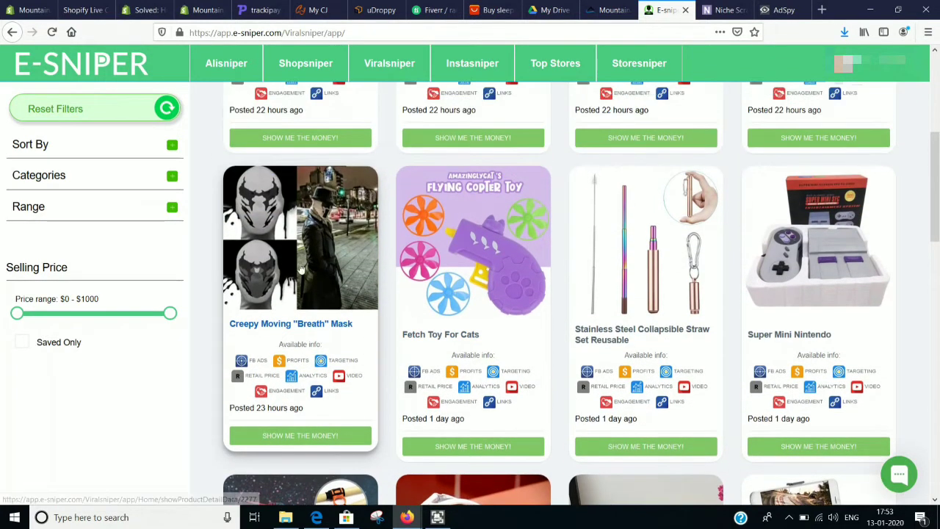
scroll(456, 335, "down", 2)
scroll(652, 287, "up", 2)
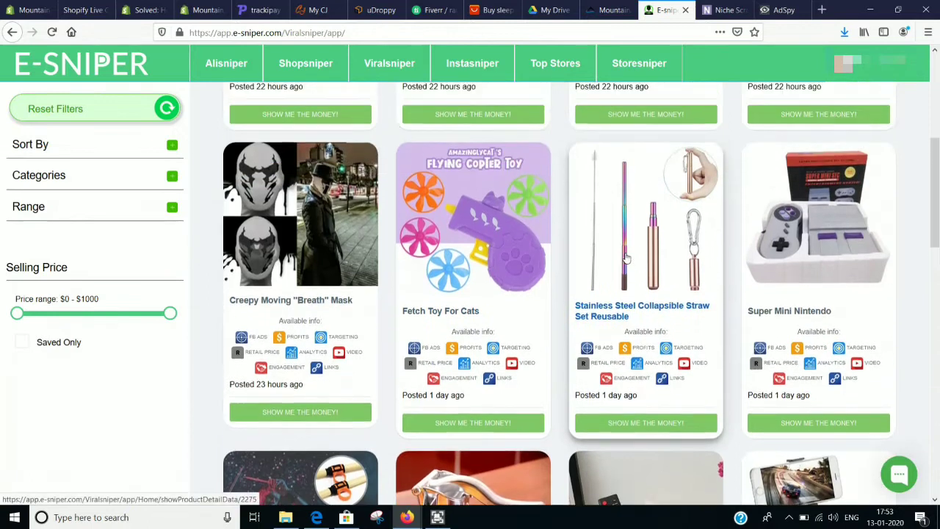
scroll(562, 283, "up", 5)
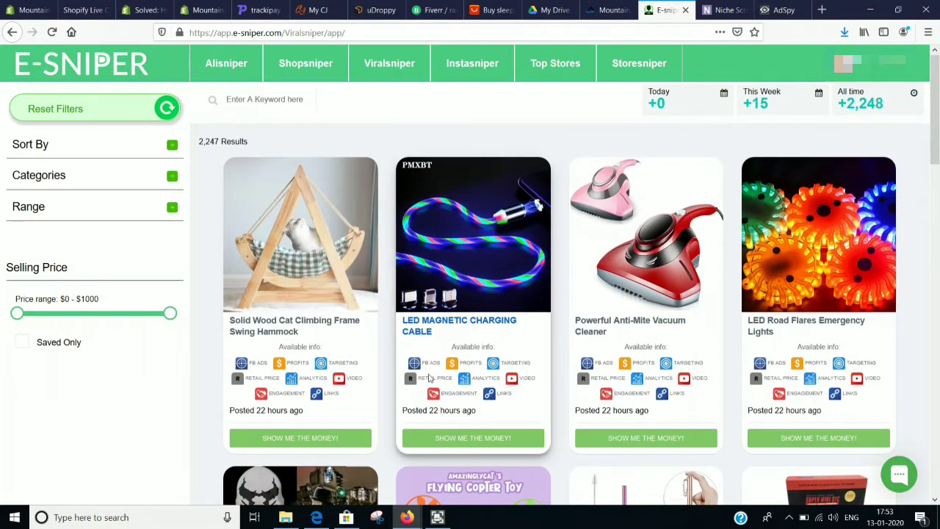
Open the LED Magnetic Charging Cable details and review its profits, analytics, links and audience targeting.
left_click(441, 438)
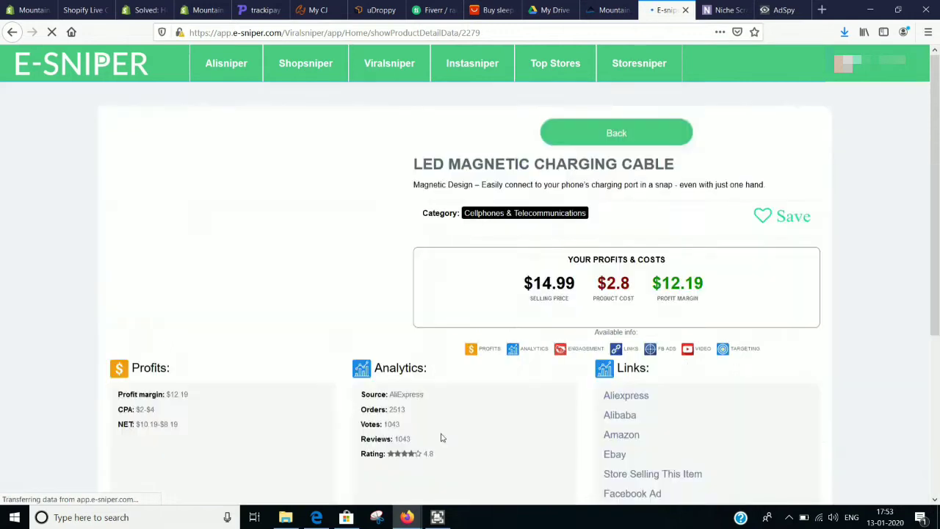
scroll(441, 438, "down", 3)
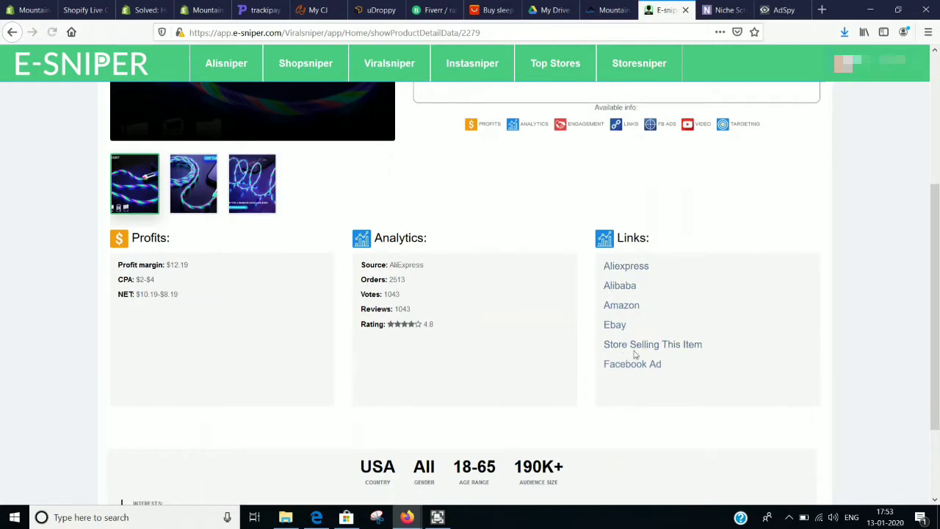
scroll(538, 424, "down", 2)
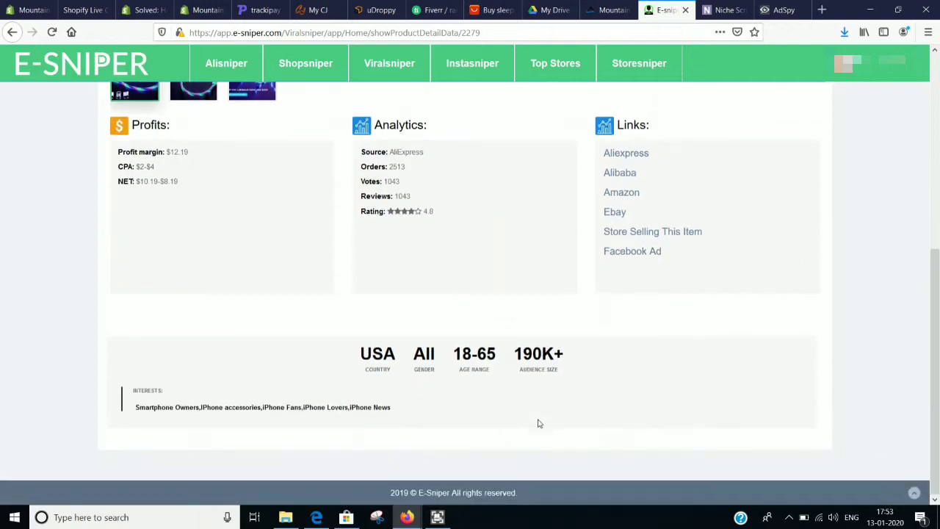
scroll(538, 424, "up", 6)
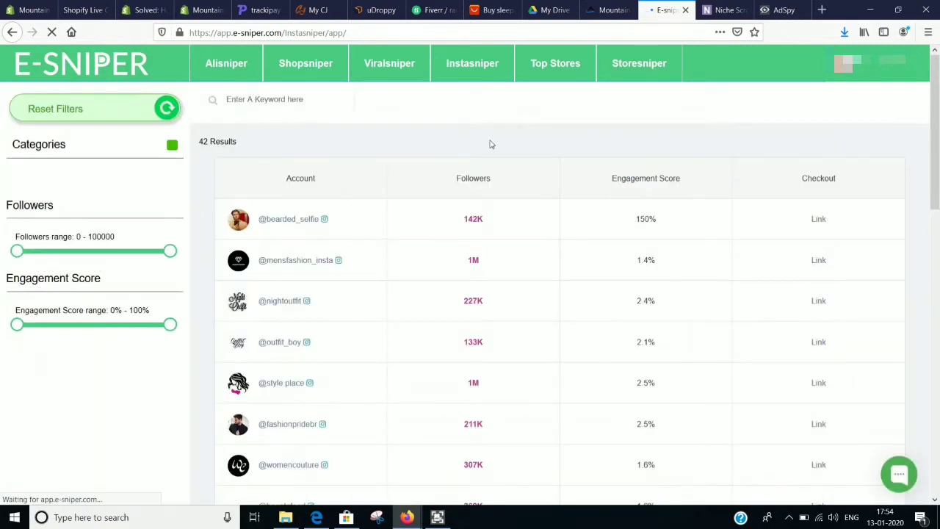
Examine the Instasniper accounts with their followers and engagement scores, and expand the category filter to view its options.
scroll(579, 288, "down", 1)
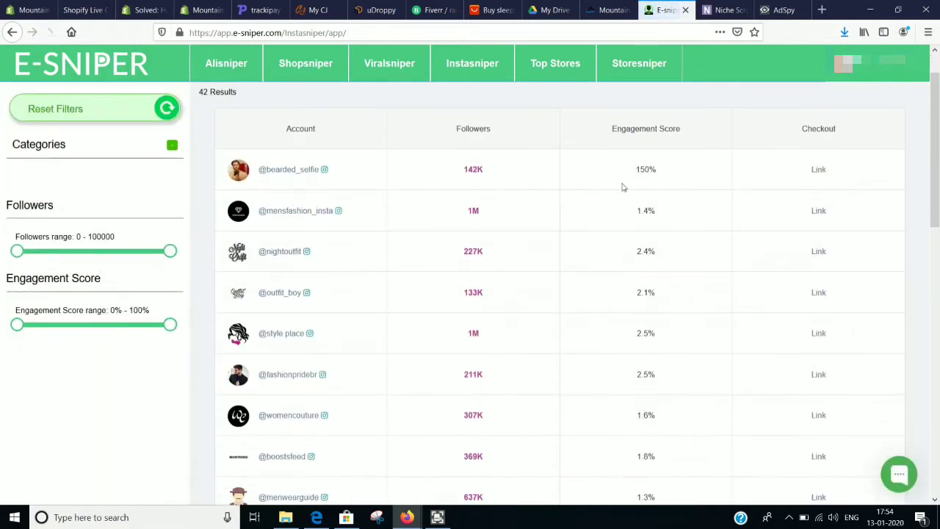
scroll(533, 204, "down", 1)
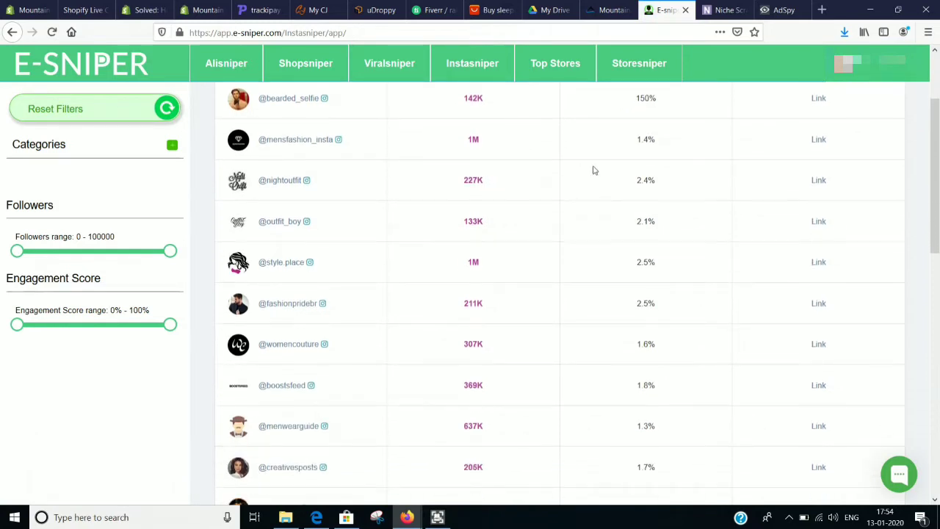
scroll(579, 199, "up", 2)
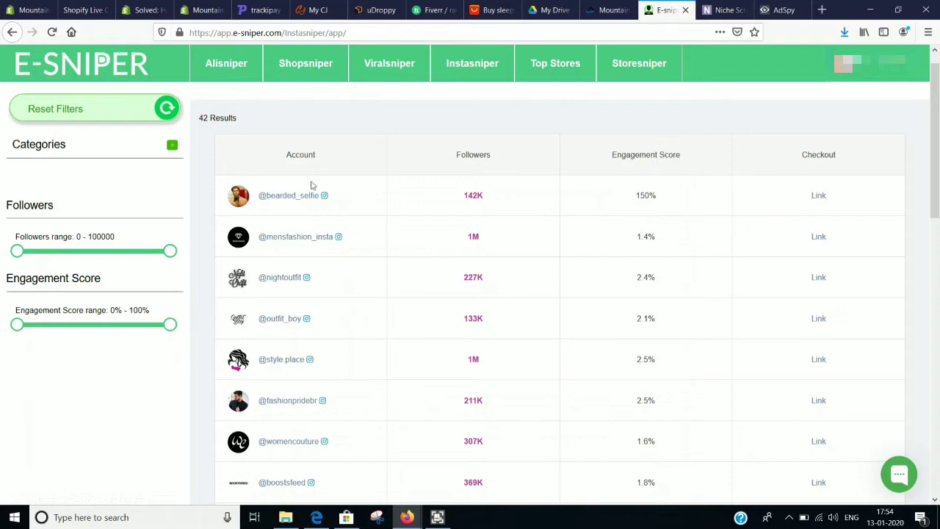
left_click(163, 156)
scroll(46, 298, "down", 5)
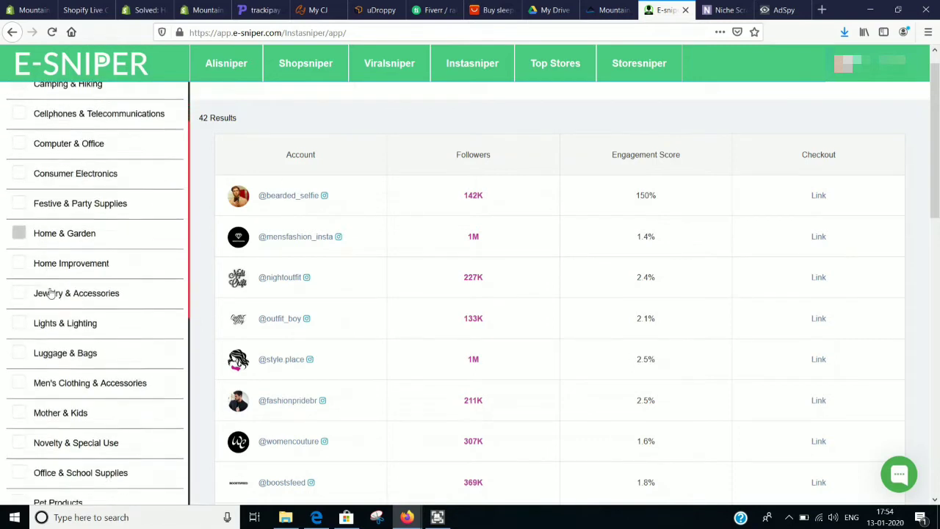
scroll(50, 294, "up", 6)
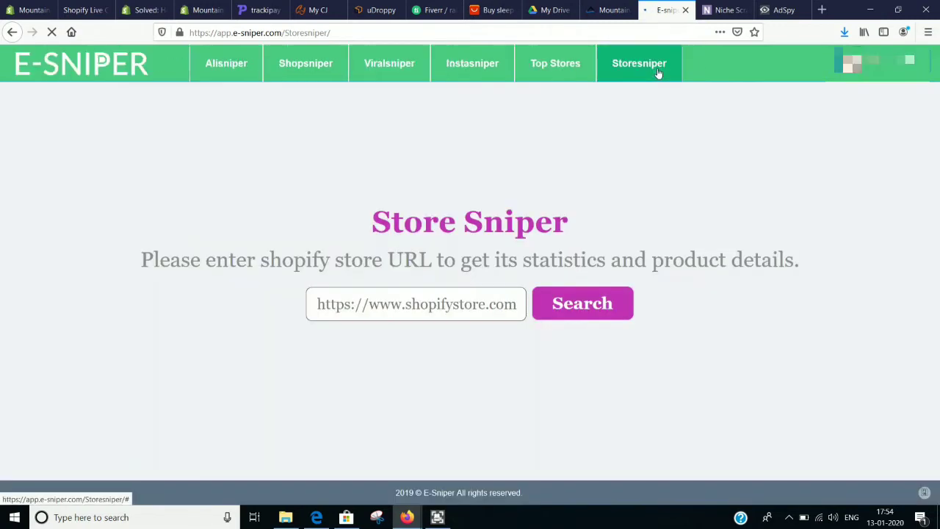
left_click(416, 313)
left_click(416, 330)
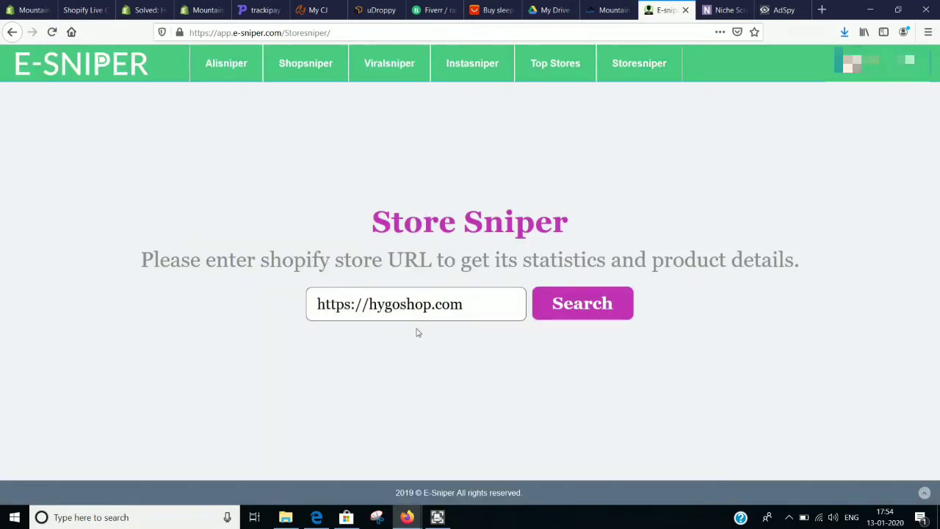
left_click(587, 312)
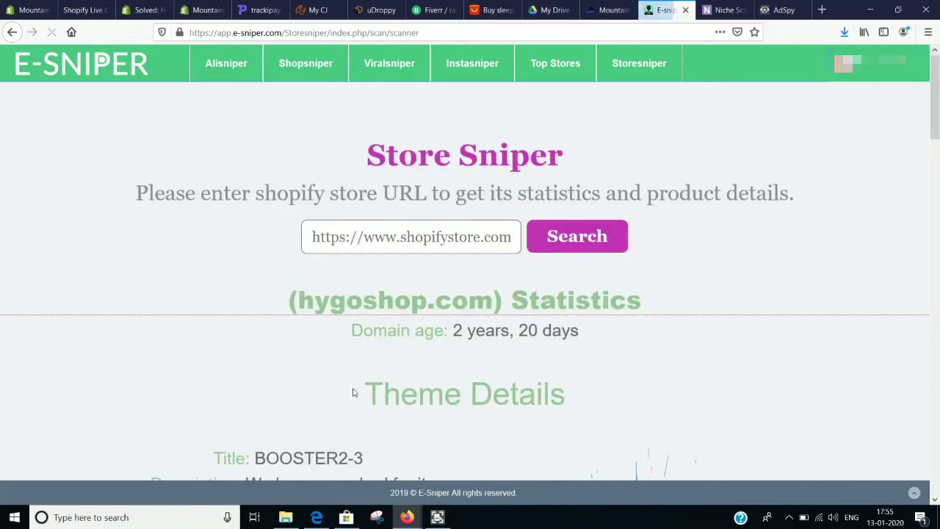
Review the hygoshop.com statistics, covering theme details, app details, best selling products and latest products.
scroll(355, 389, "down", 2)
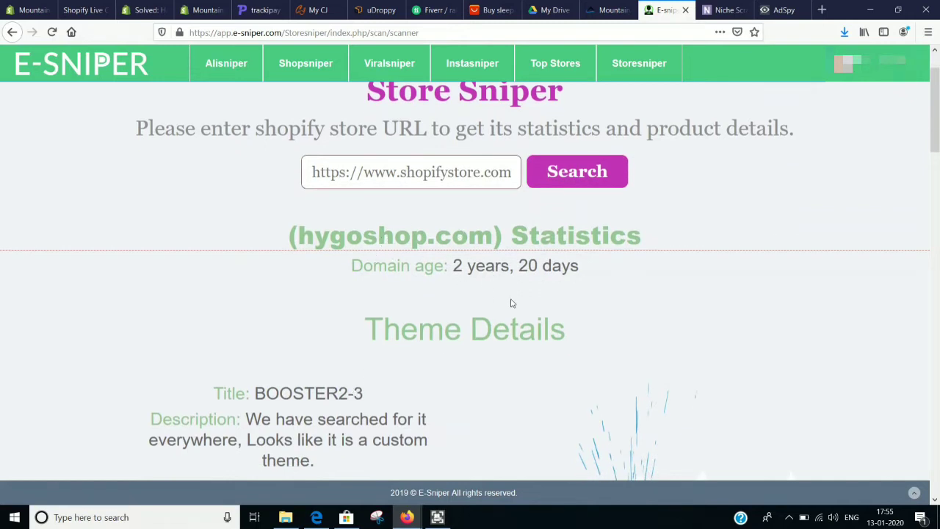
scroll(512, 304, "down", 5)
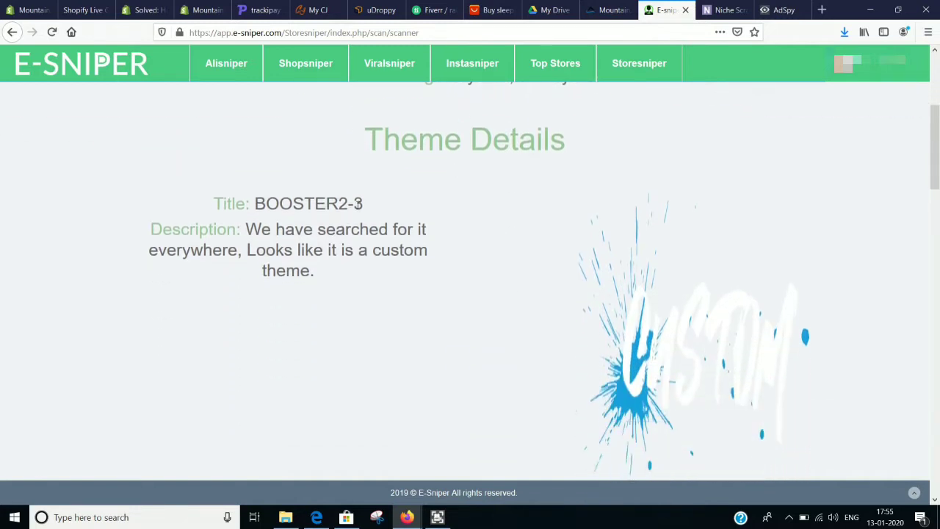
scroll(471, 233, "down", 12)
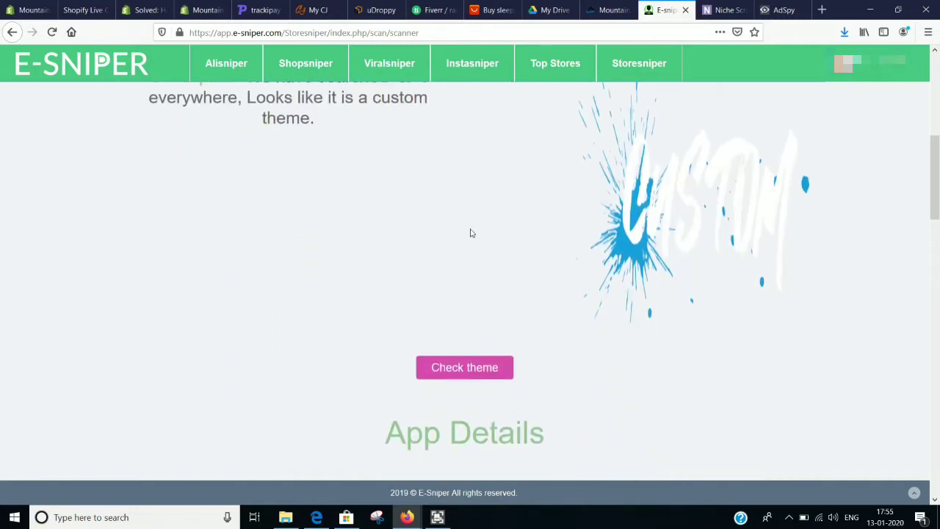
scroll(428, 399, "down", 12)
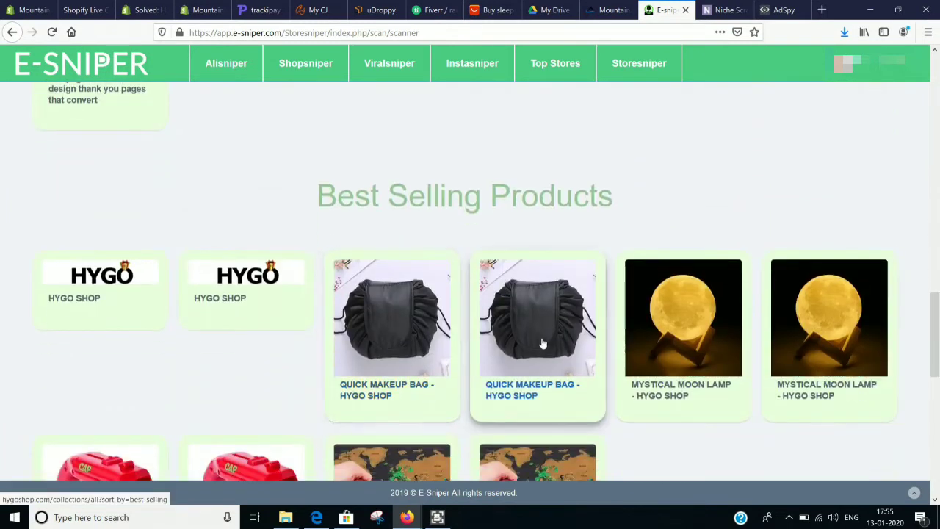
scroll(543, 346, "down", 7)
scroll(513, 366, "down", 9)
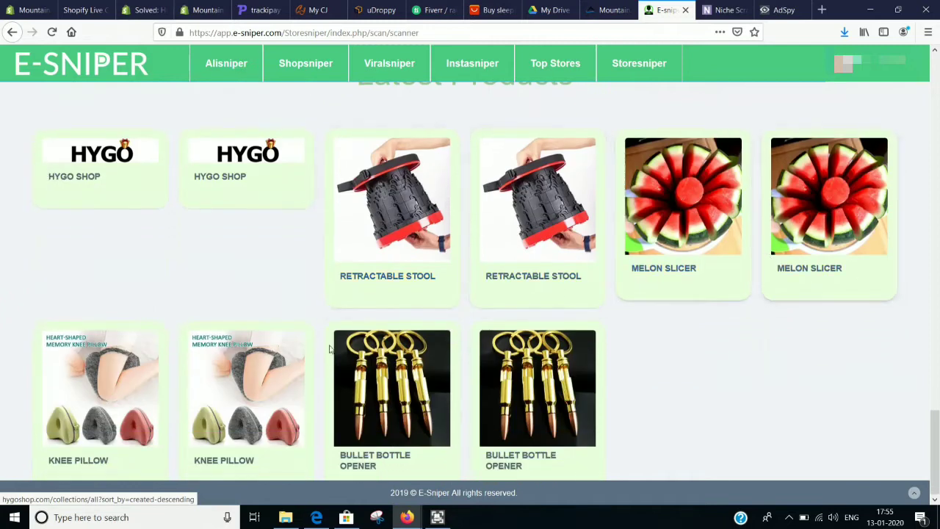
Return to the start of the hygoshop.com statistics, then switch to Niche Scraper and look over its Hand Picked products.
scroll(659, 393, "up", 2)
scroll(659, 393, "up", 20)
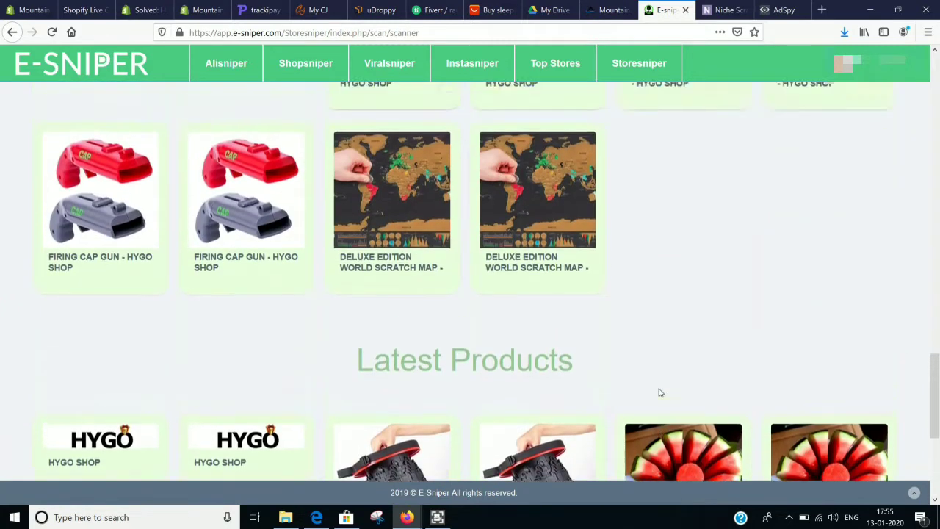
scroll(659, 393, "up", 15)
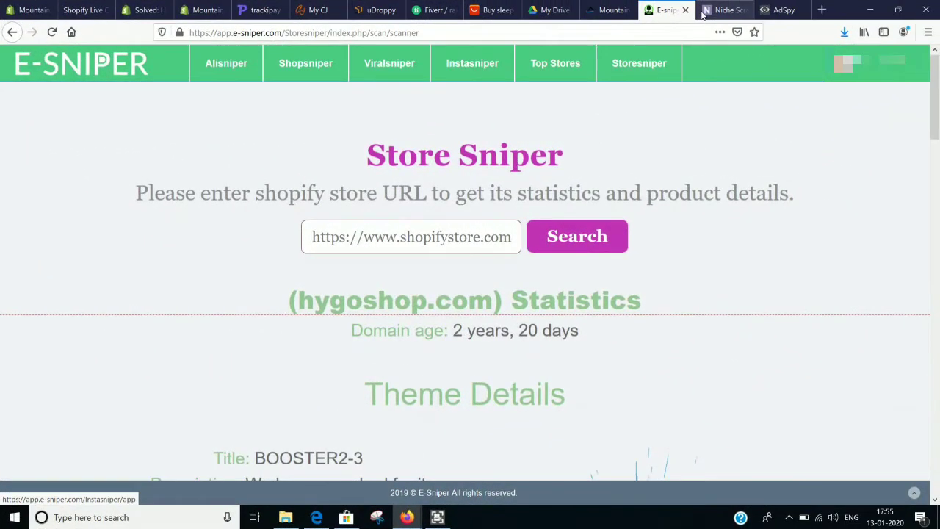
left_click(703, 14)
scroll(434, 218, "down", 2)
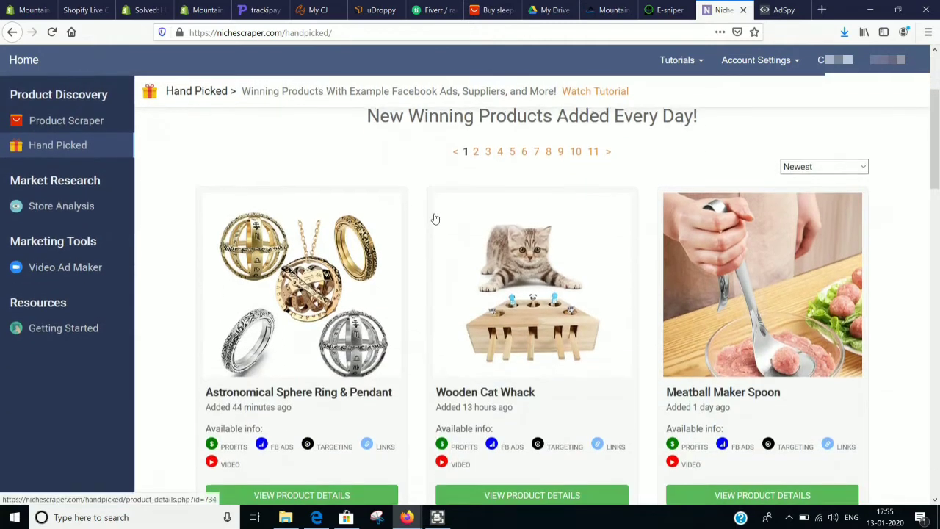
scroll(434, 218, "up", 2)
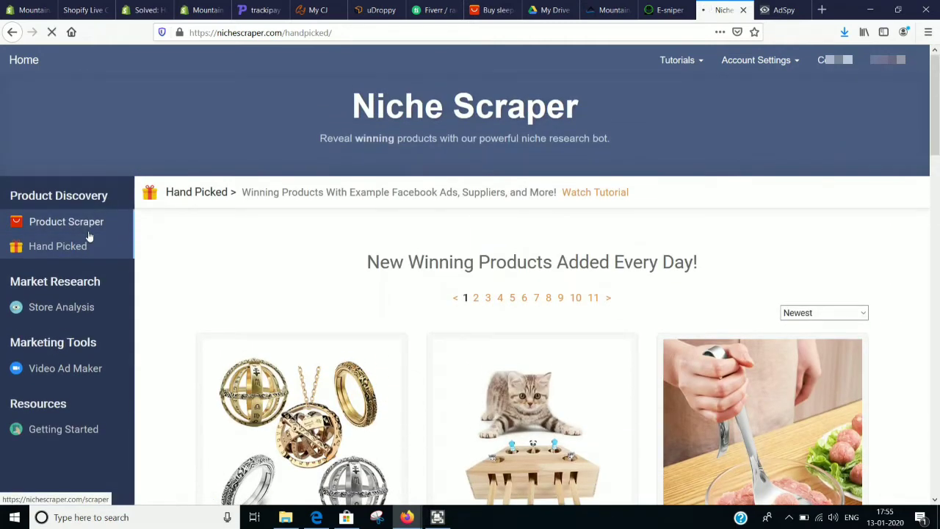
Open Niche Scraper's Product Scraper and look over its filters and AliExpress product results.
left_click(89, 235)
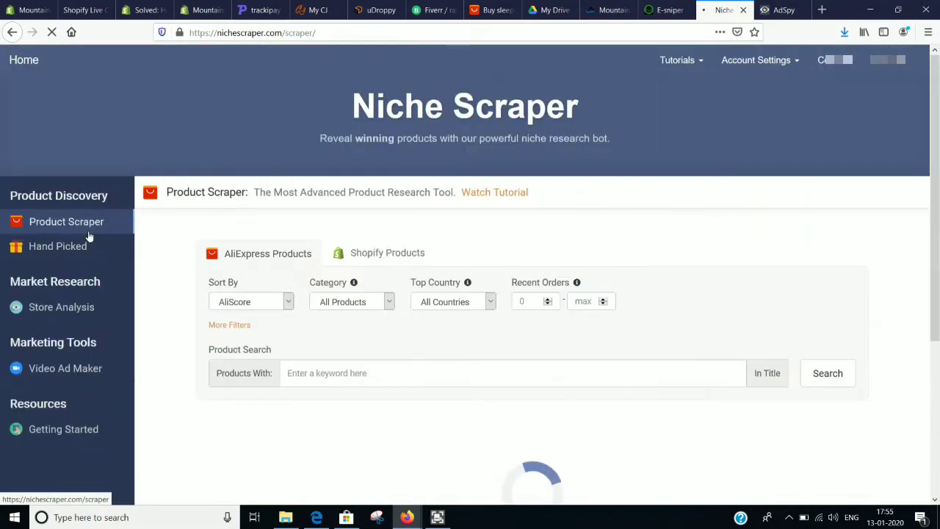
scroll(178, 285, "down", 5)
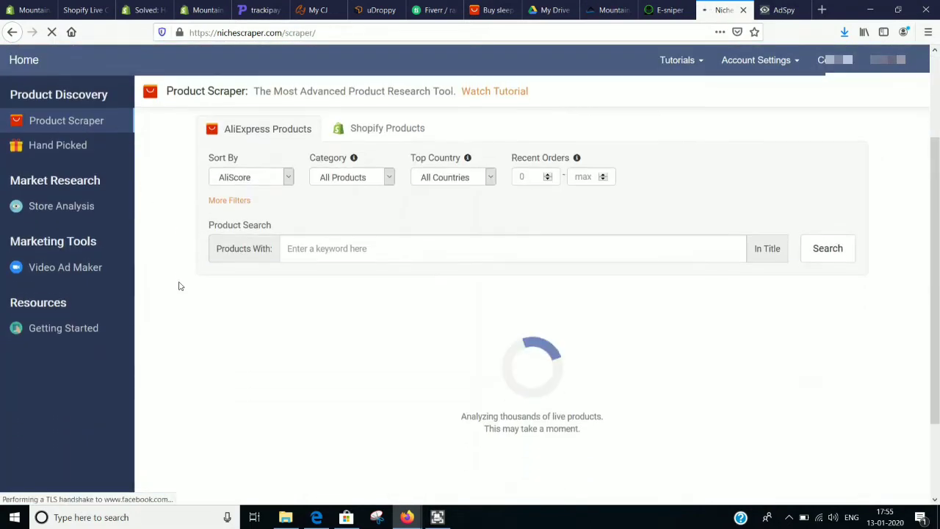
scroll(179, 286, "up", 3)
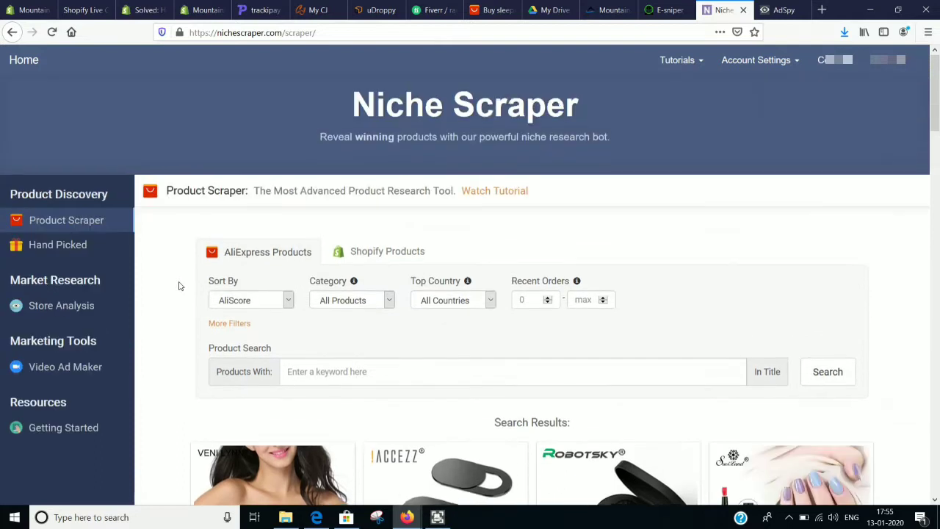
scroll(580, 269, "down", 3)
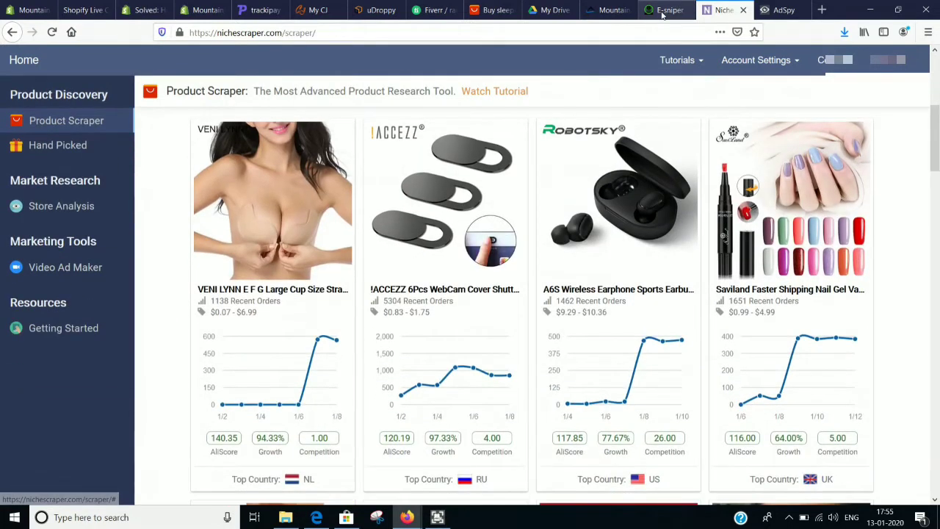
Check the Store Sniper page in E-Sniper again, and return to the AliExpress results in Niche Scraper.
left_click(664, 12)
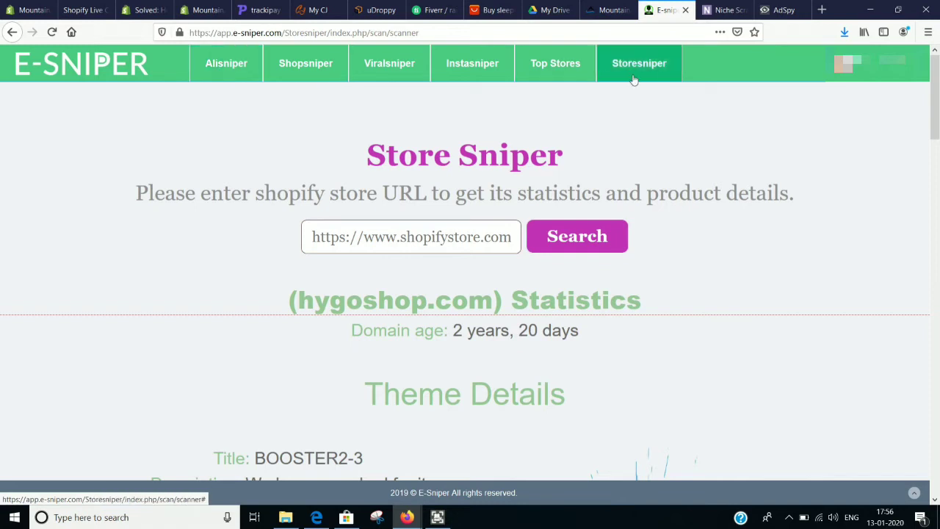
left_click(709, 8)
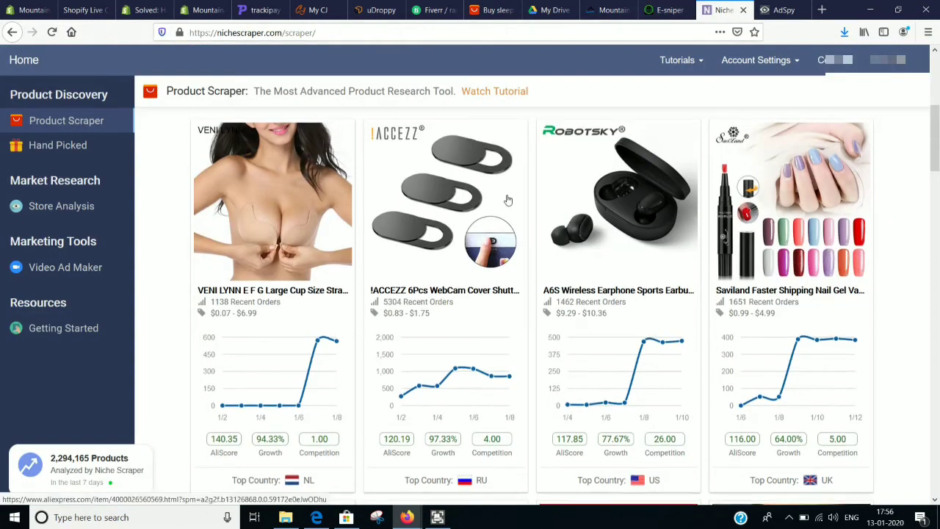
scroll(504, 195, "up", 5)
scroll(348, 304, "down", 6)
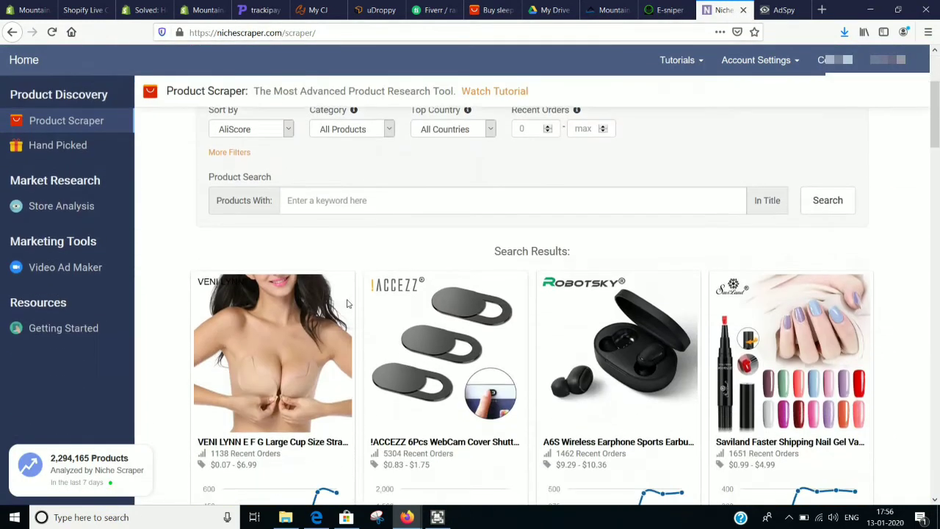
Examine the VENI LYNN product's AliScore, daily order graph, growth rate and competition figure.
mouse_move(214, 331)
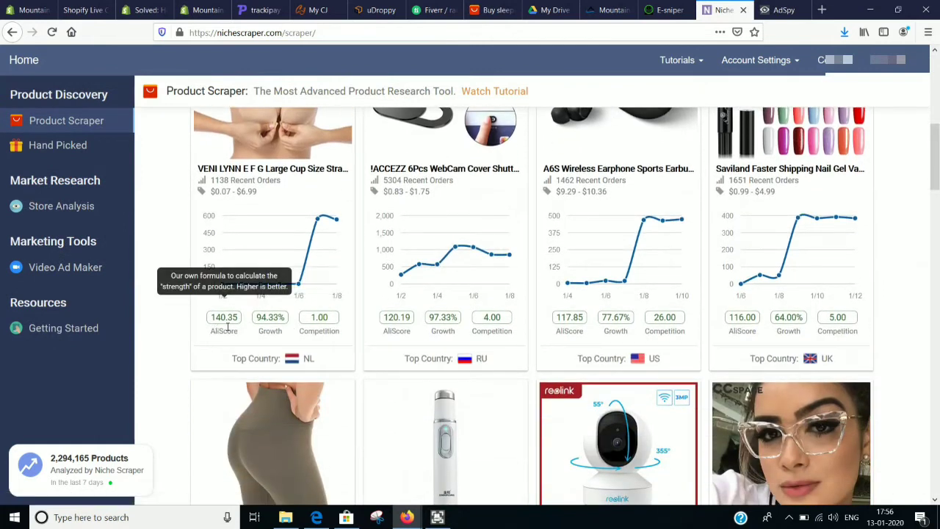
mouse_move(268, 291)
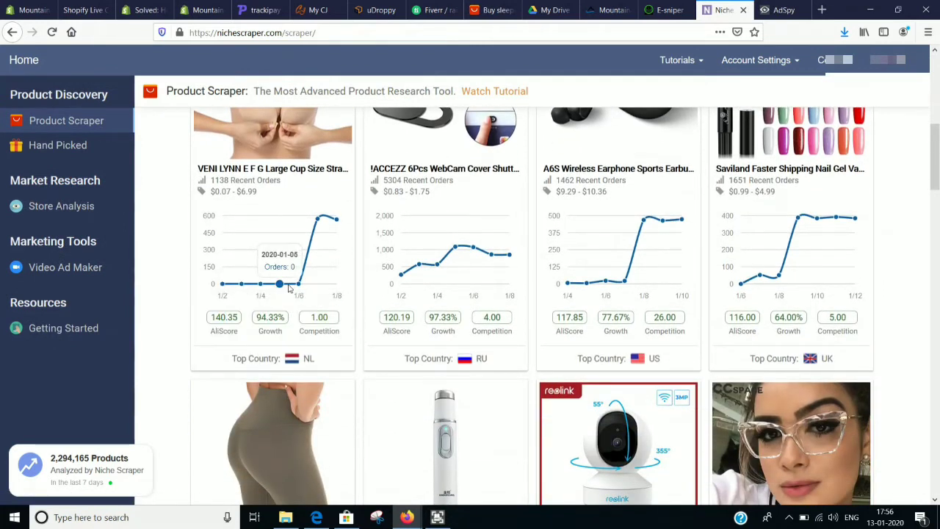
mouse_move(297, 285)
mouse_move(318, 234)
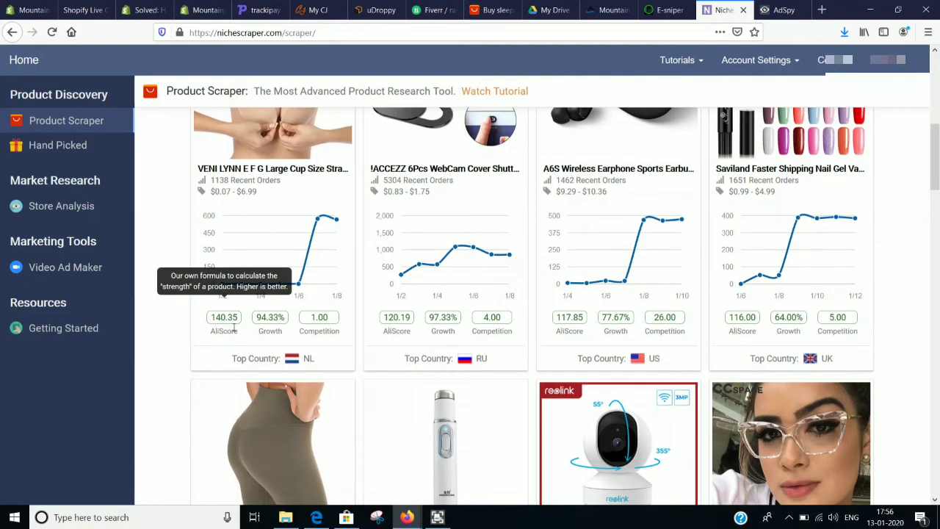
mouse_move(265, 327)
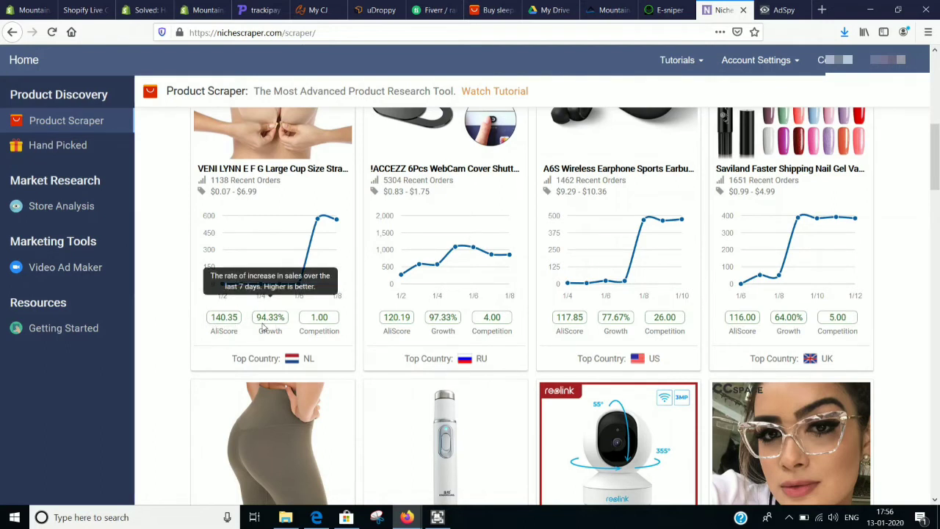
mouse_move(328, 331)
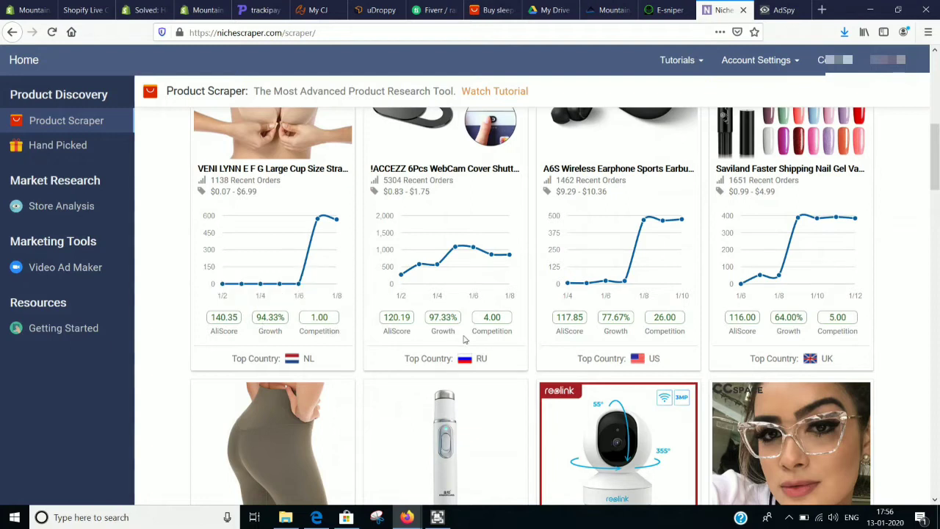
Look through further AliExpress results and check the Category filter's options without changing the selection.
scroll(463, 340, "down", 5)
scroll(463, 340, "down", 2)
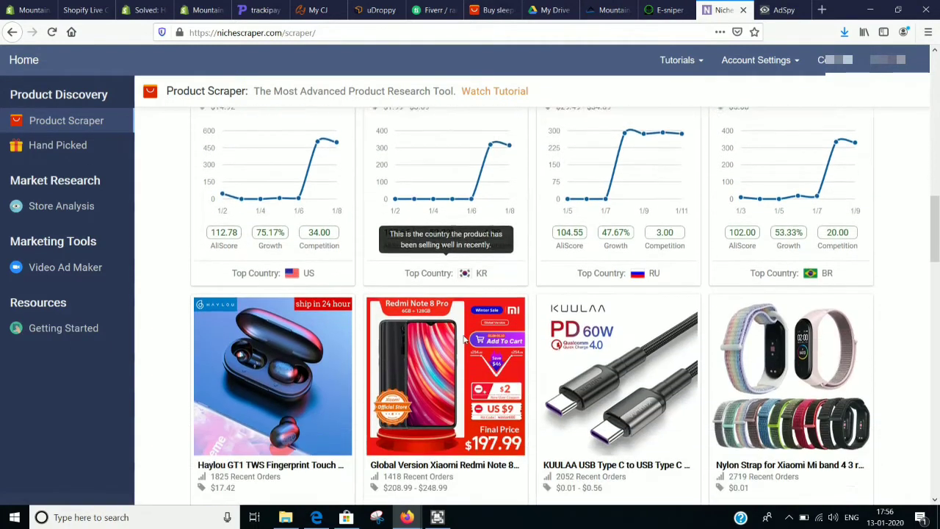
scroll(412, 309, "up", 7)
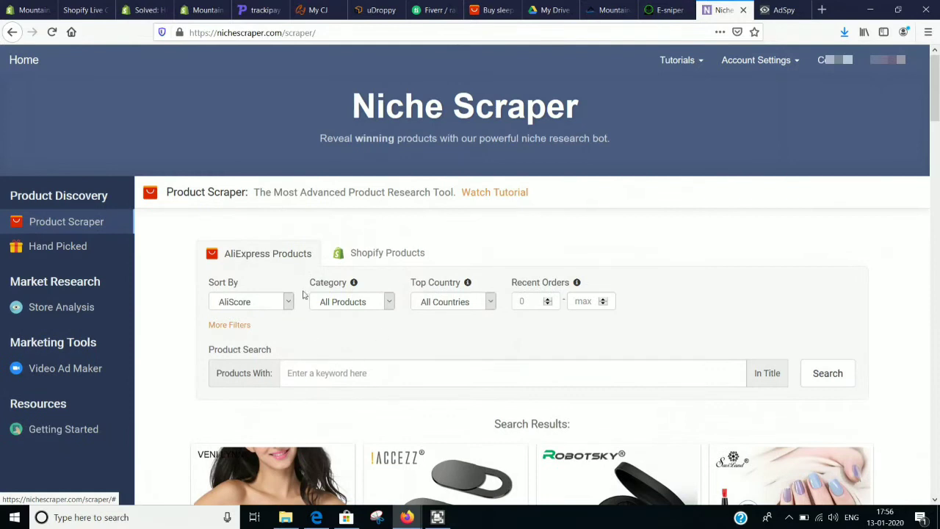
left_click(370, 302)
left_click(369, 302)
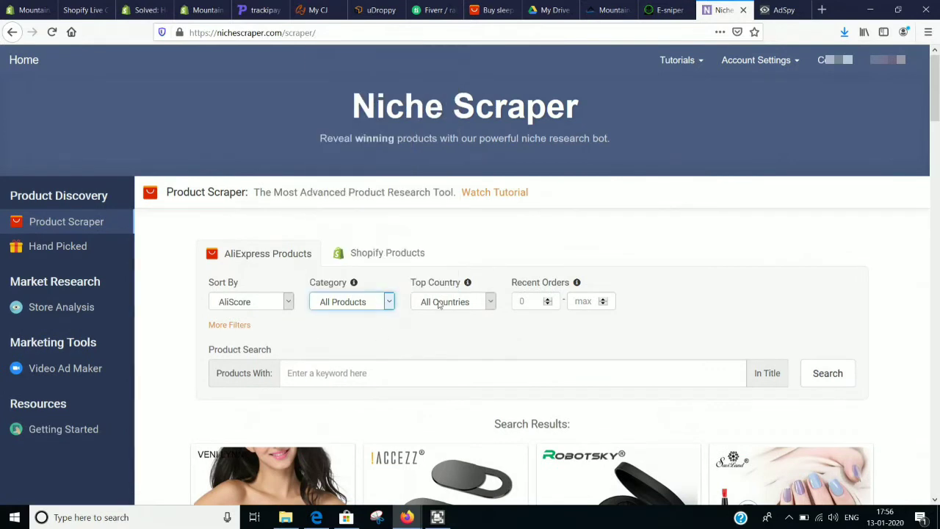
Open the Hand Picked list and browse its newest winning products down to the Acupuncture Slippers.
left_click(50, 258)
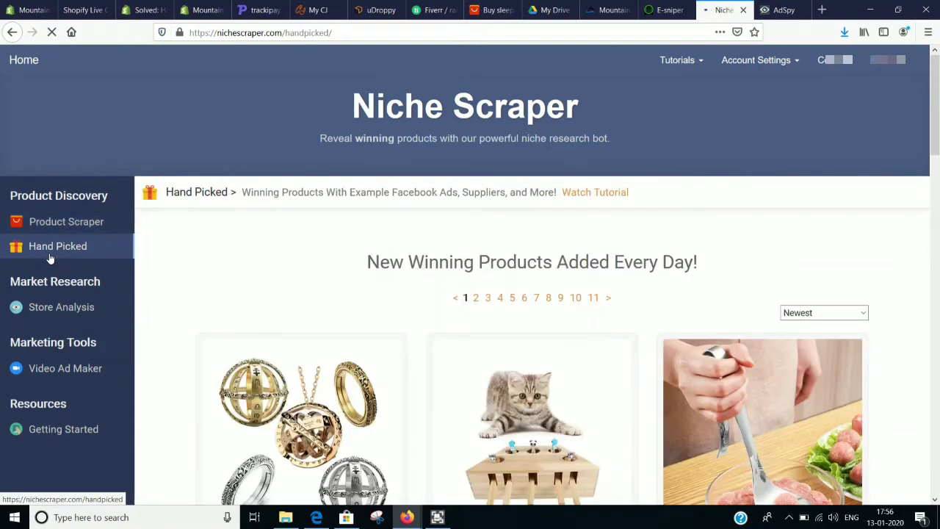
scroll(271, 247, "down", 3)
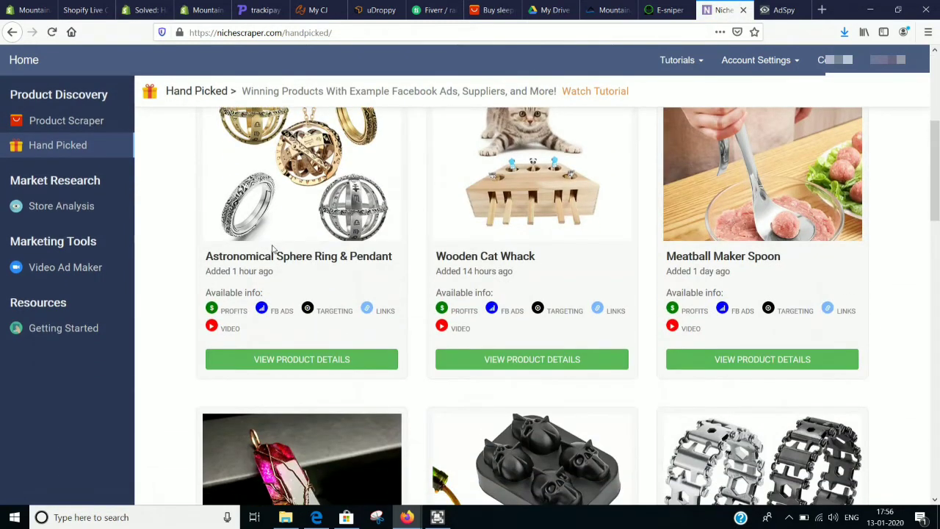
scroll(272, 248, "down", 3)
scroll(519, 390, "down", 3)
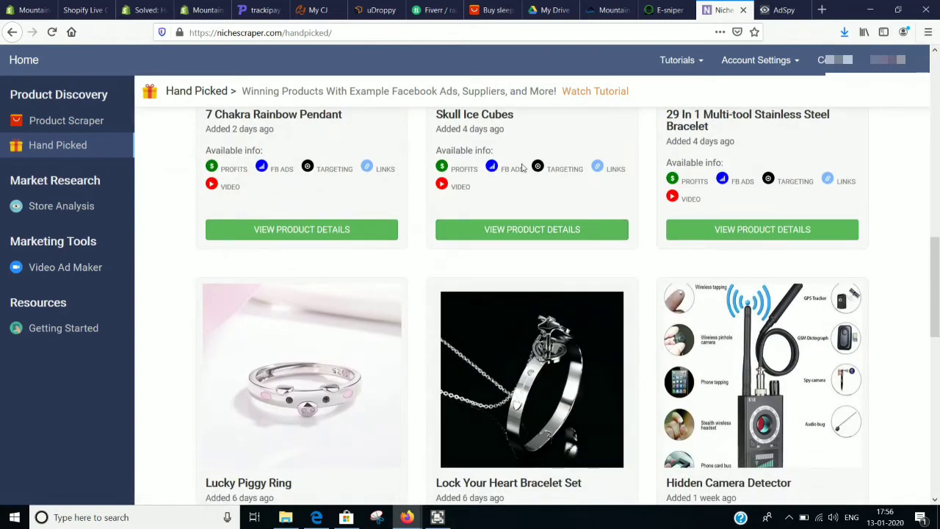
scroll(549, 213, "down", 3)
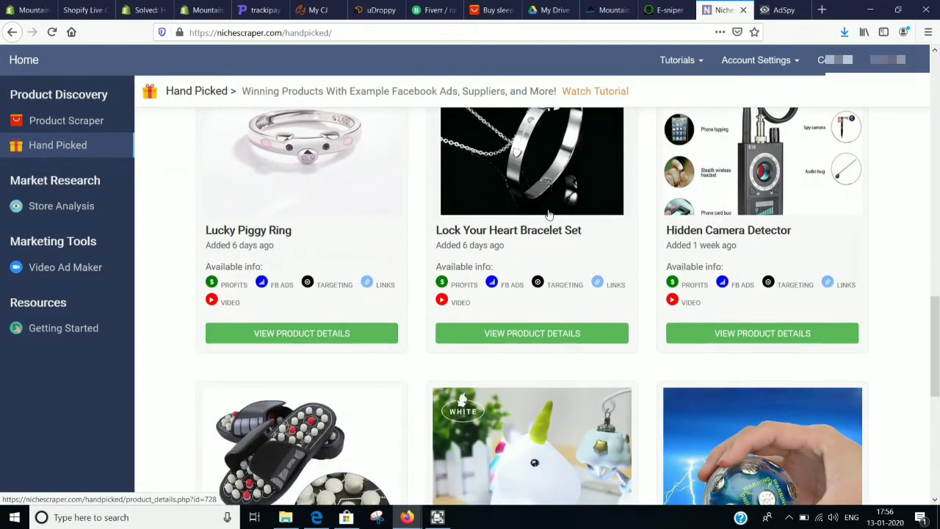
scroll(548, 213, "down", 2)
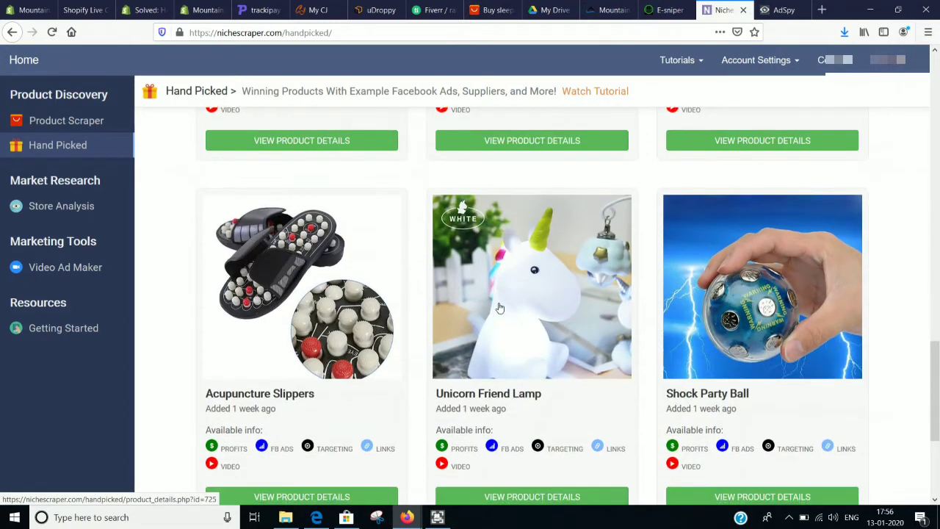
scroll(500, 308, "down", 2)
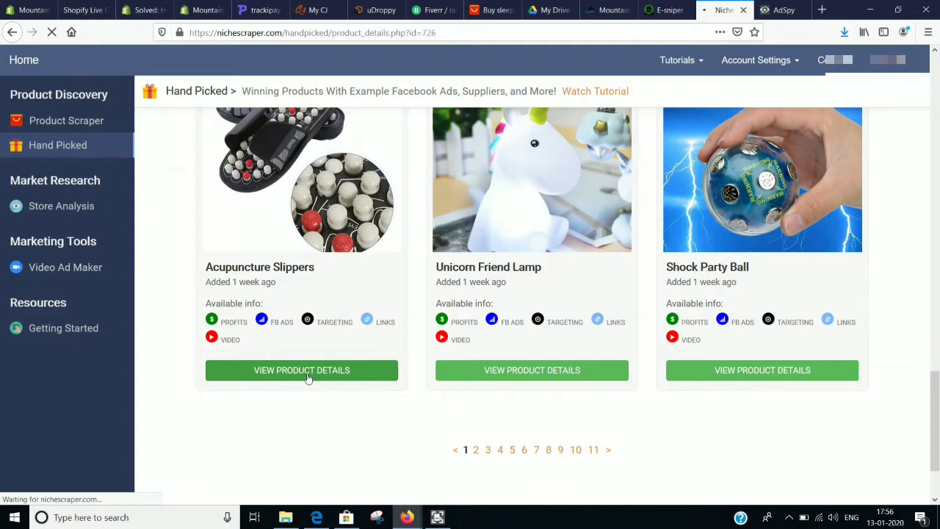
Open the Acupuncture Slippers details and review the pricing, profits, supplier links, video, engagement and orders.
scroll(466, 356, "down", 3)
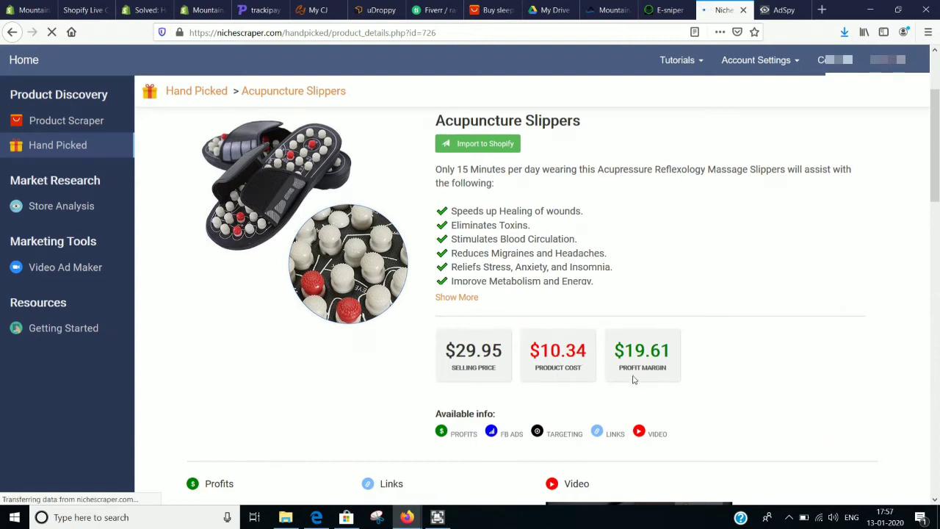
scroll(633, 379, "down", 7)
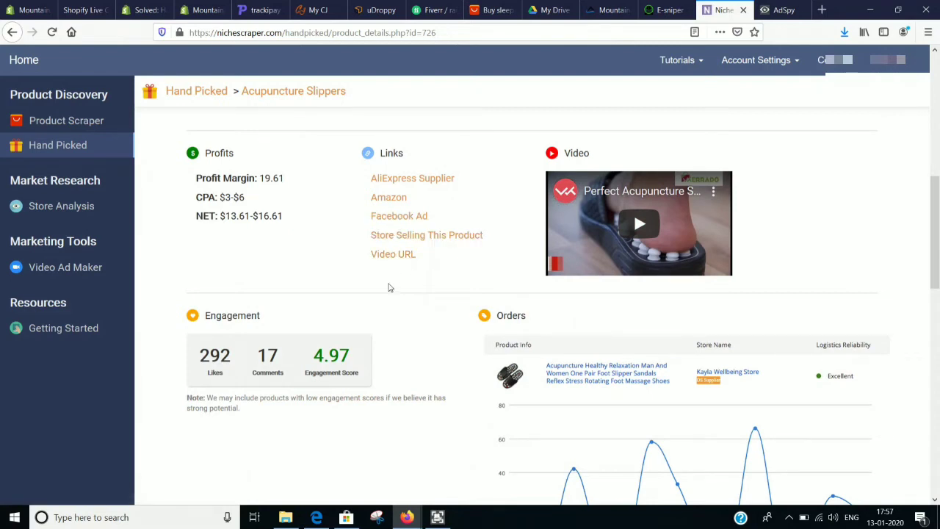
scroll(388, 289, "down", 2)
scroll(388, 288, "up", 2)
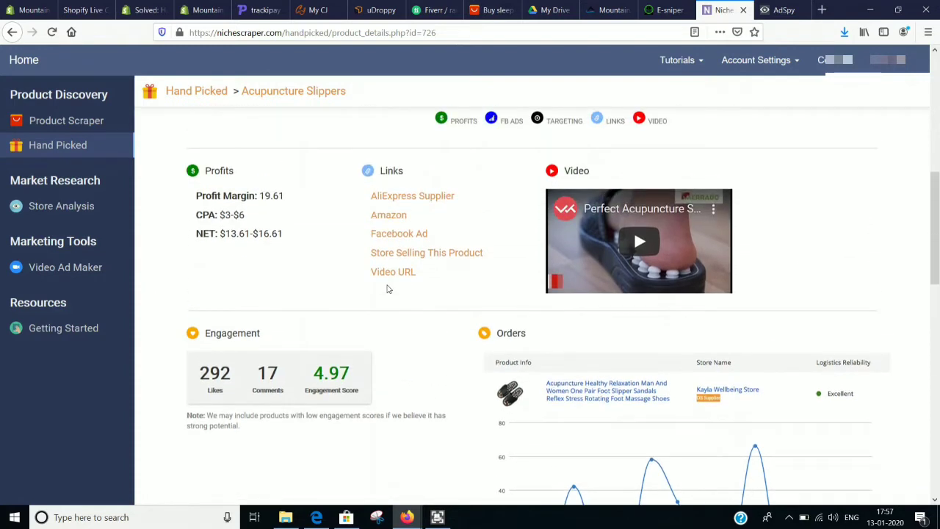
scroll(389, 288, "down", 2)
Review the Acupuncture Slippers' Facebook ads, example ad copy, example targeting and AliExpress buyer reviews.
scroll(389, 288, "down", 4)
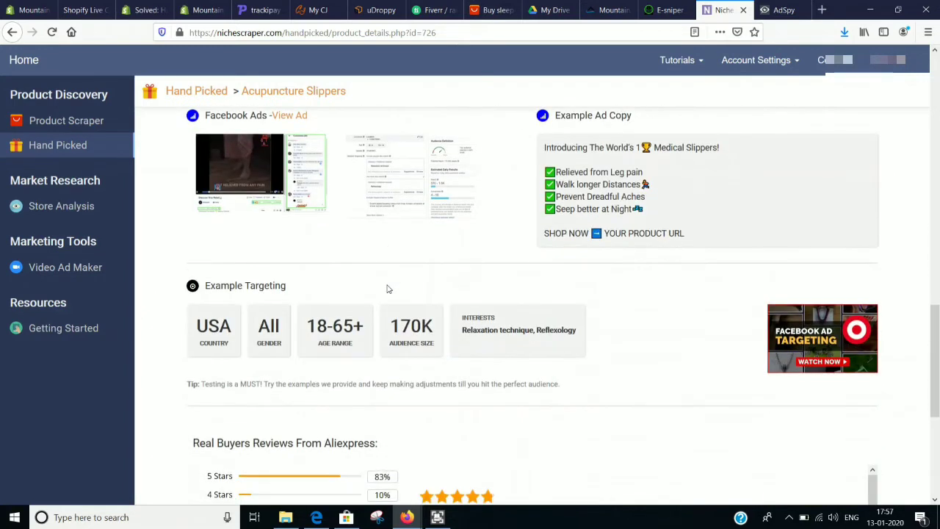
scroll(320, 373, "down", 1)
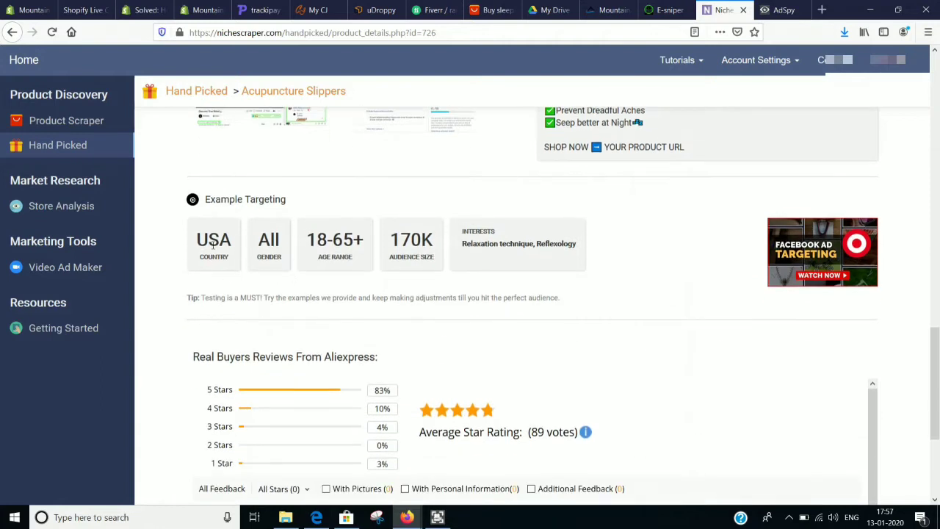
scroll(485, 253, "down", 1)
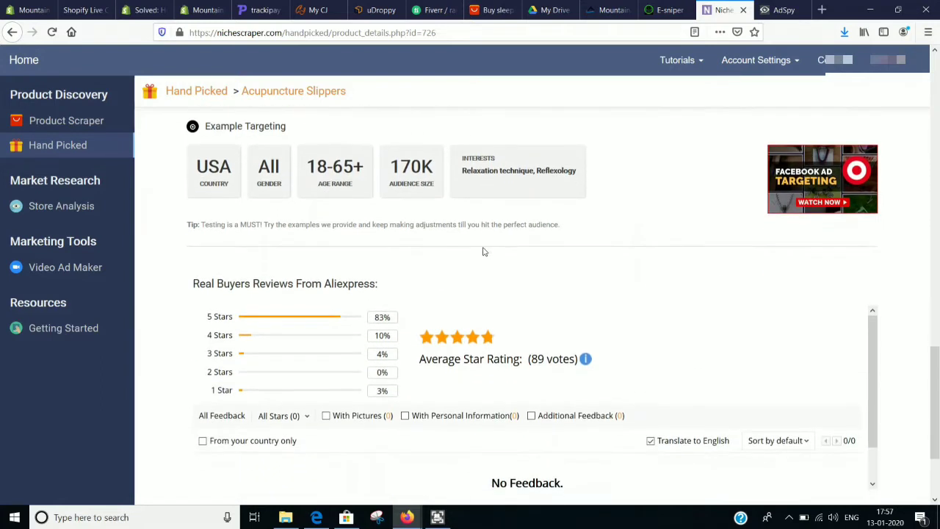
scroll(455, 294, "down", 2)
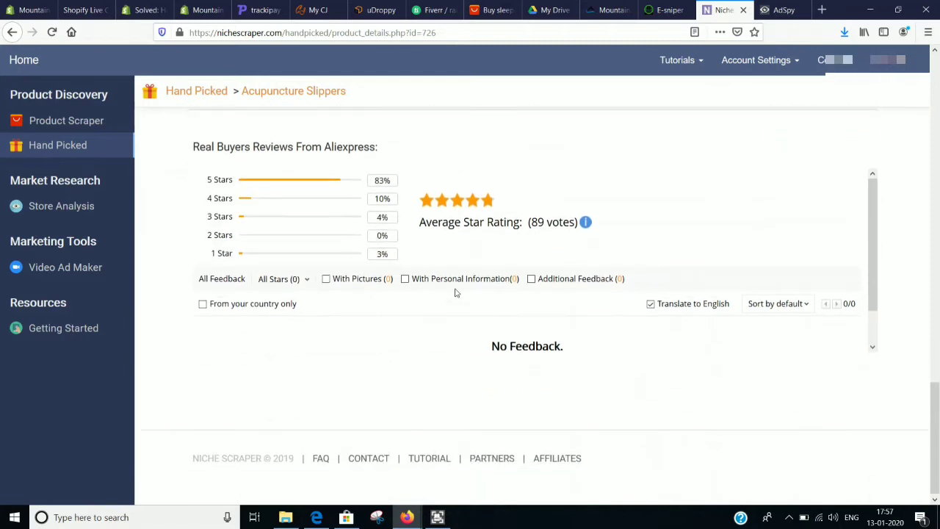
Return to the Acupuncture Slippers overview to examine the Import to Shopify option, description and price figures.
scroll(455, 293, "up", 5)
scroll(456, 293, "up", 12)
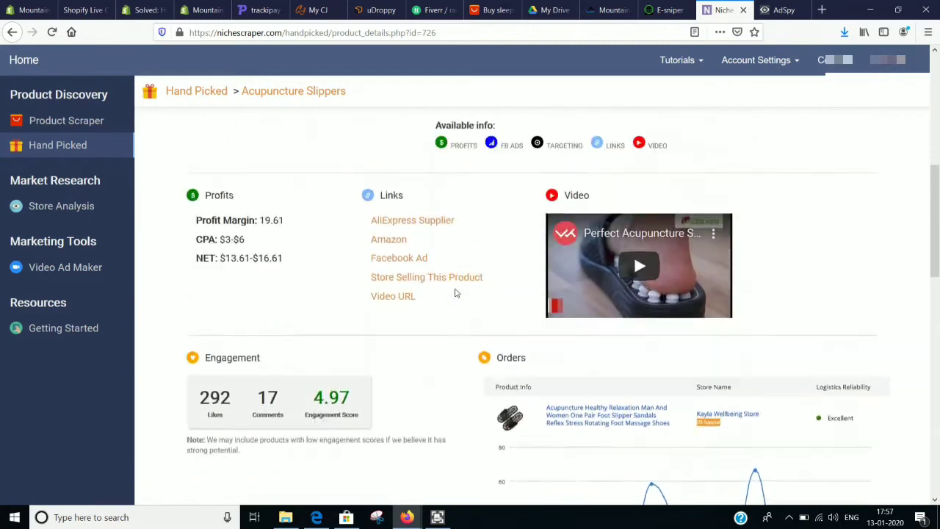
scroll(454, 288, "up", 2)
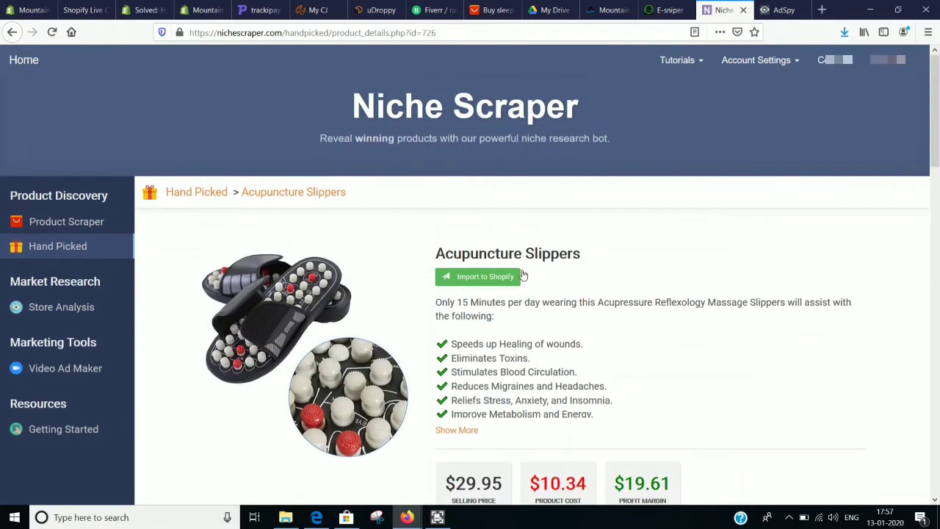
scroll(526, 340, "down", 2)
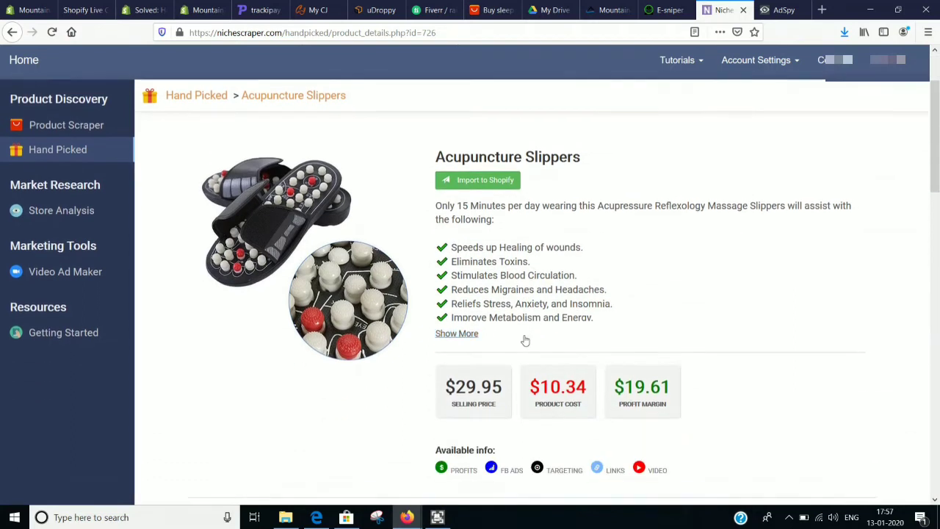
Expand the full Acupuncture Slippers description and read through its benefits list and Top 10 Health Benefits.
left_click(459, 334)
scroll(464, 337, "down", 10)
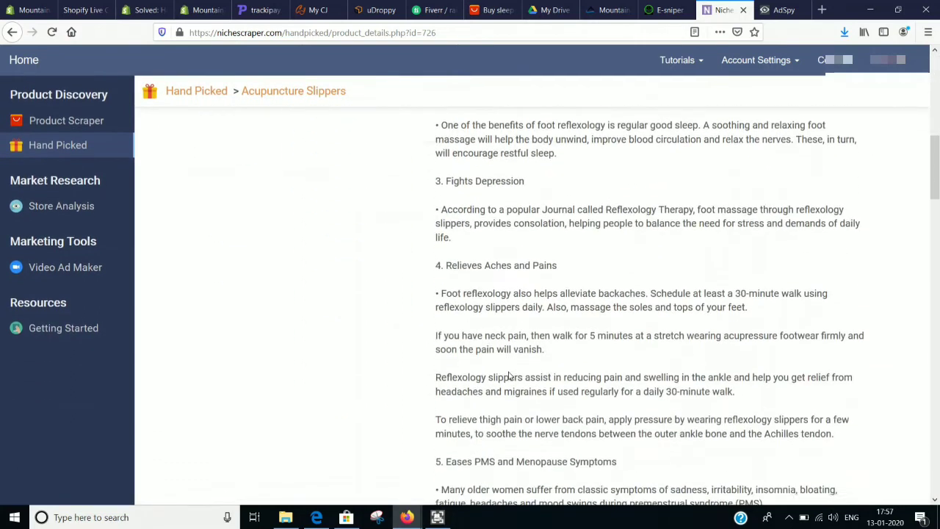
scroll(509, 376, "down", 7)
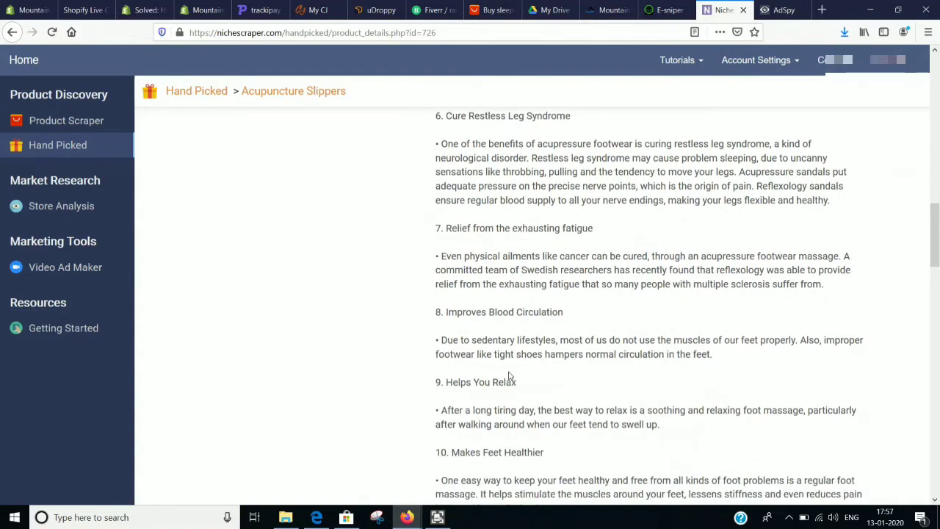
scroll(510, 376, "up", 20)
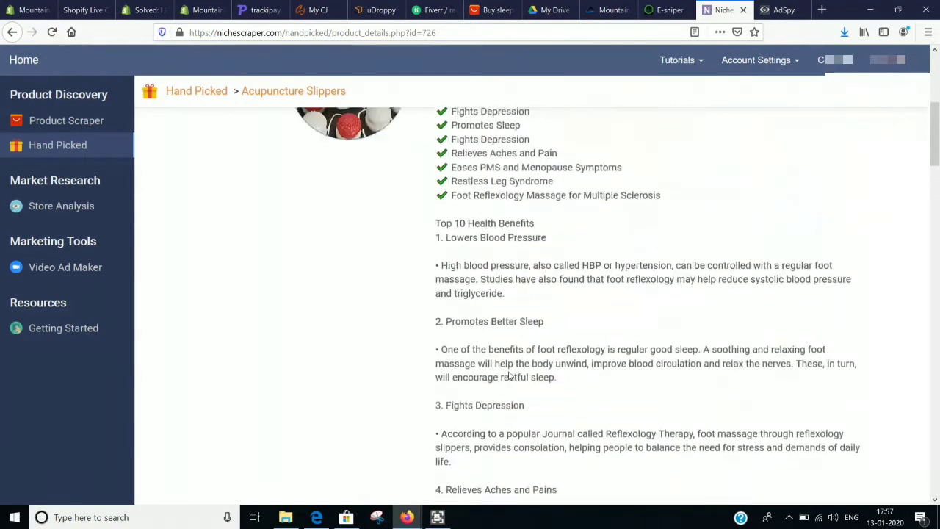
scroll(509, 372, "up", 1)
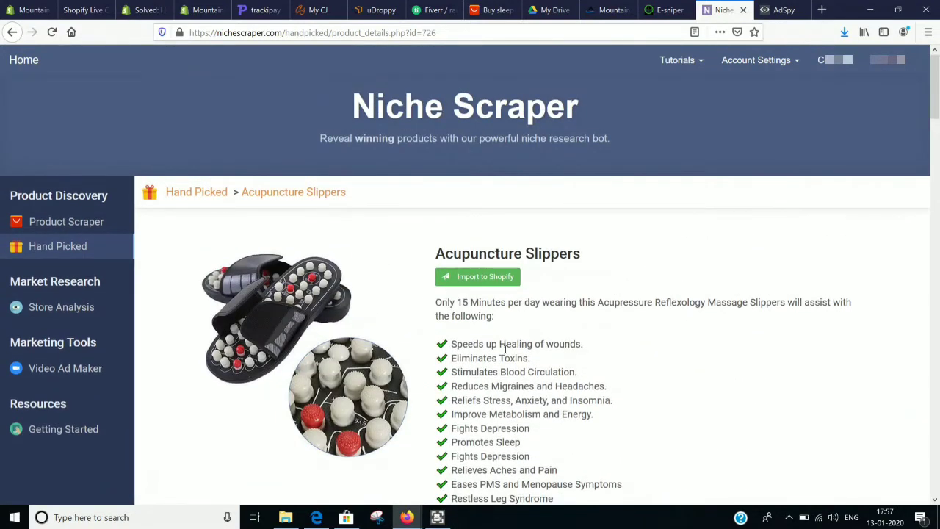
scroll(505, 350, "down", 2)
scroll(506, 350, "down", 4)
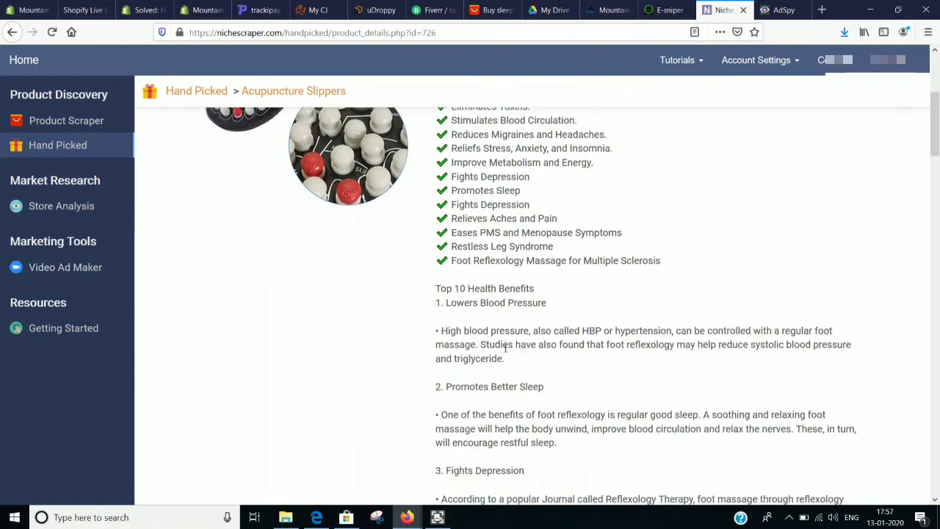
scroll(148, 213, "up", 5)
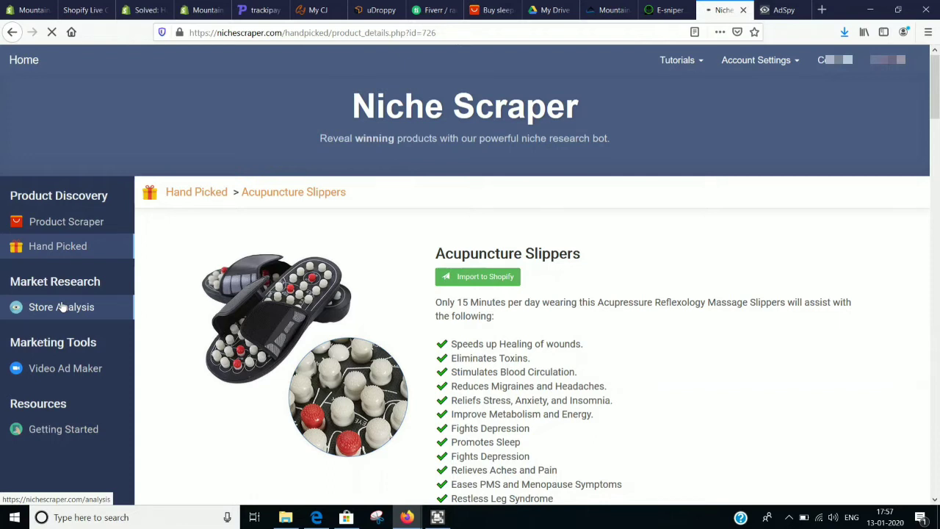
Check the Store Sniper report in E-Sniper, then search Niche Scraper's Store Analysis for hygoshop.com.
left_click(662, 11)
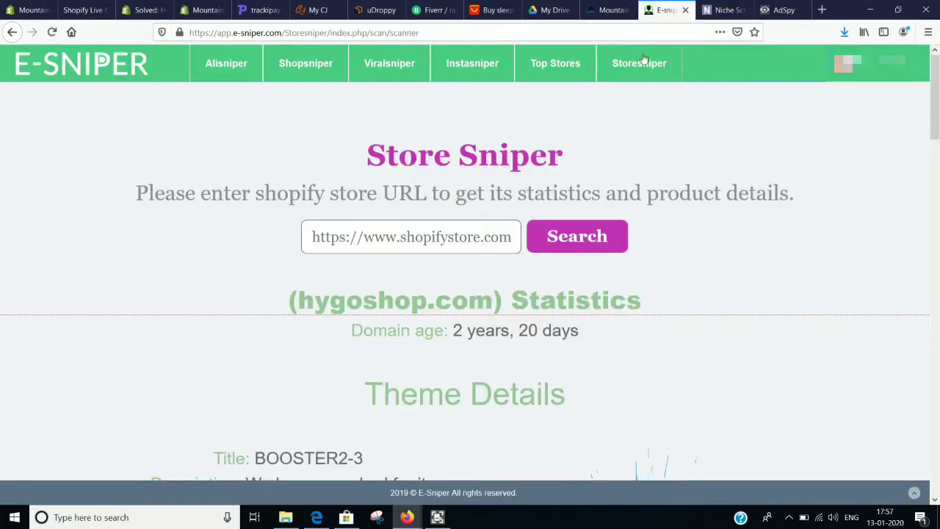
left_click(727, 10)
scroll(489, 282, "down", 3)
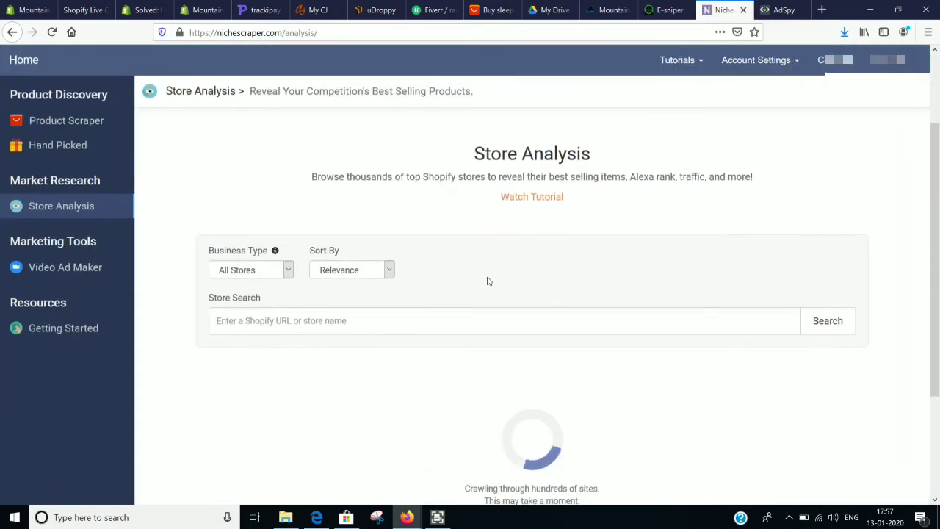
left_click(356, 326)
type("hygo")
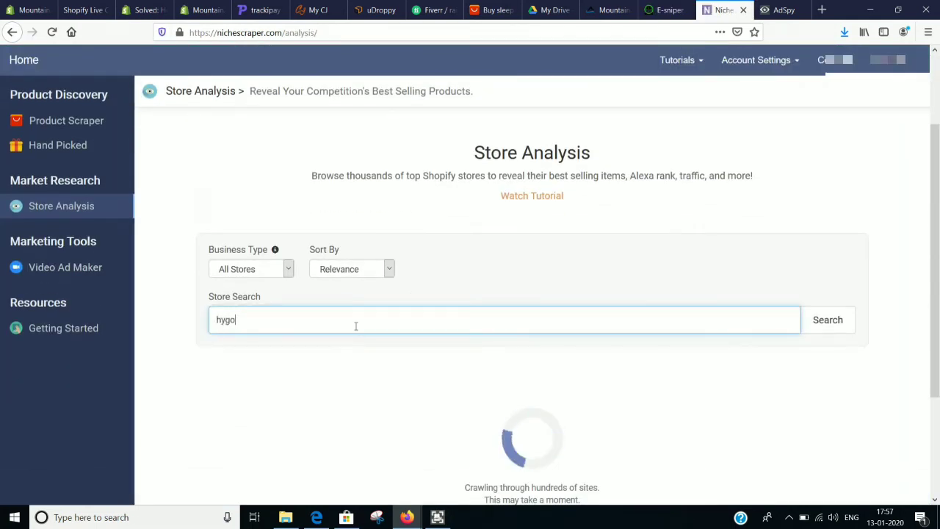
type("shop.com")
key("Return")
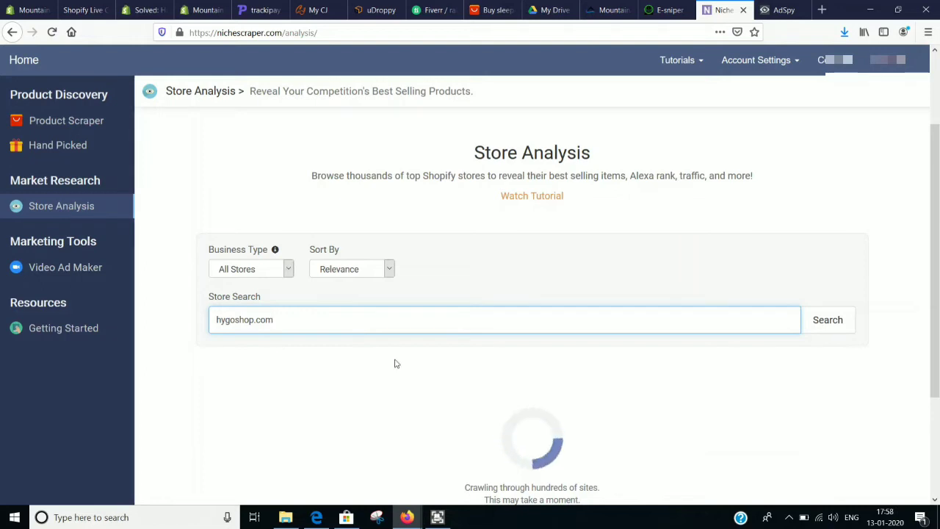
scroll(394, 362, "down", 2)
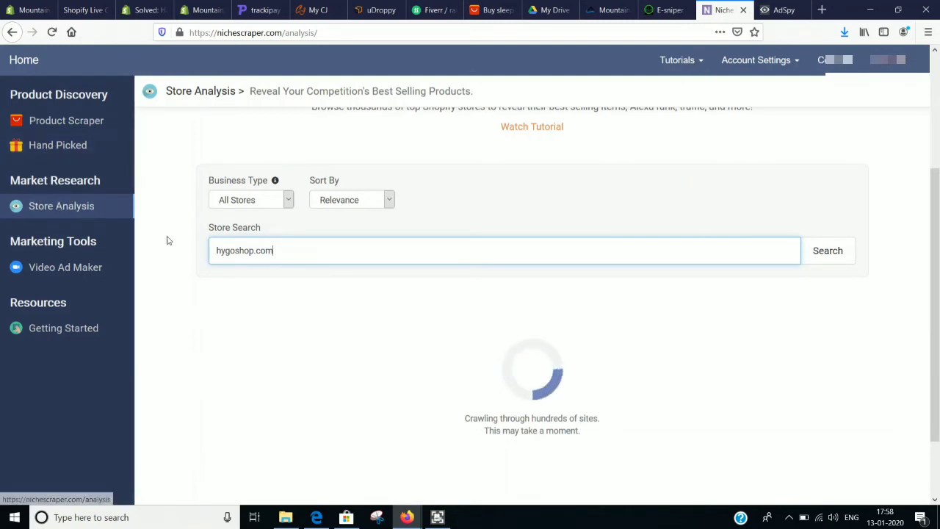
scroll(167, 240, "up", 2)
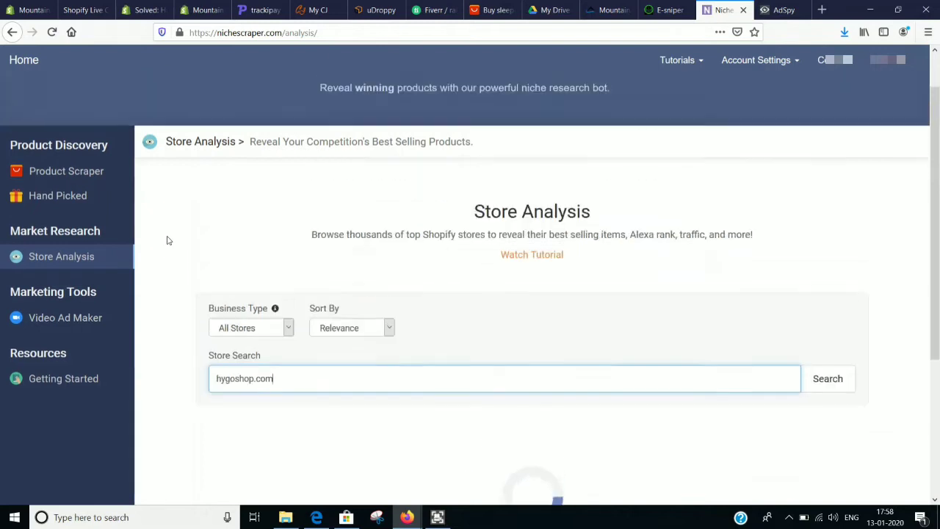
Review the hygoshop.com analysis in Niche Scraper, covering estimated traffic and revenue, recently added products and best selling products.
left_click(667, 9)
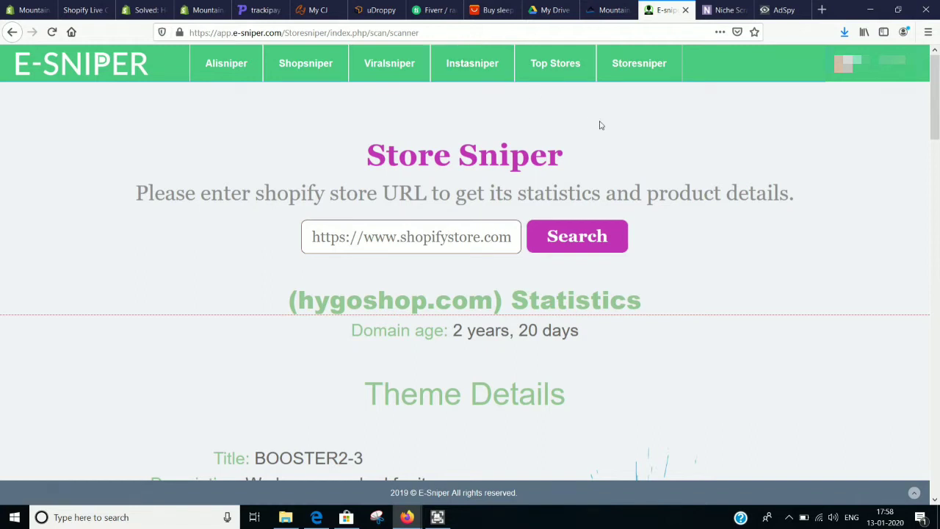
left_click(704, 15)
scroll(557, 189, "down", 5)
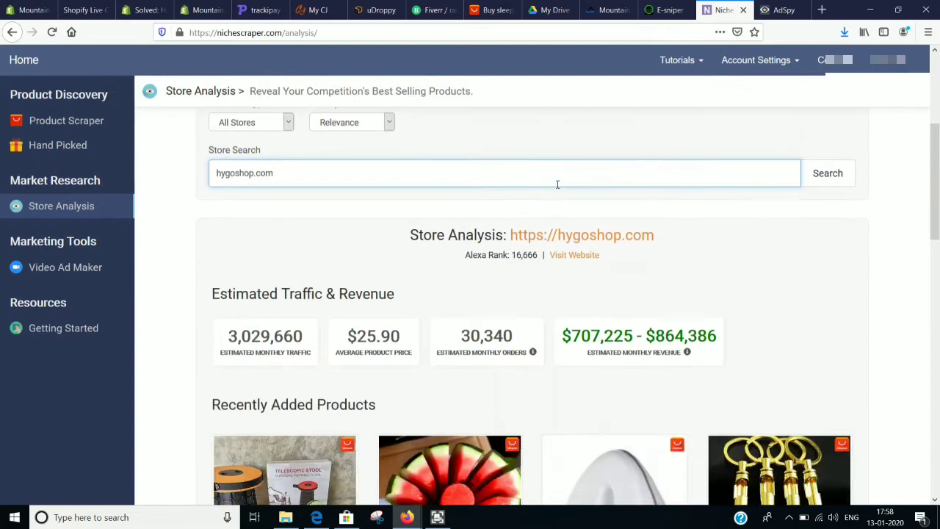
mouse_move(316, 363)
scroll(316, 363, "down", 2)
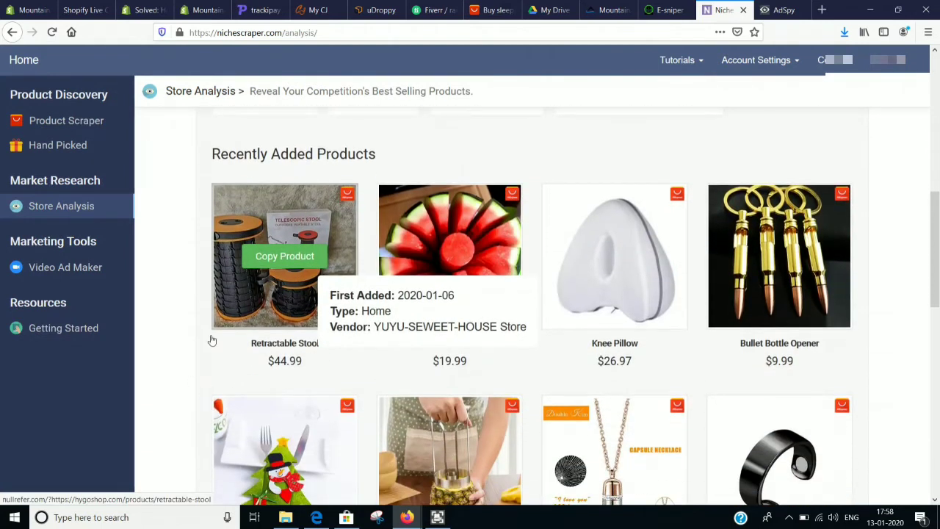
scroll(470, 346, "down", 4)
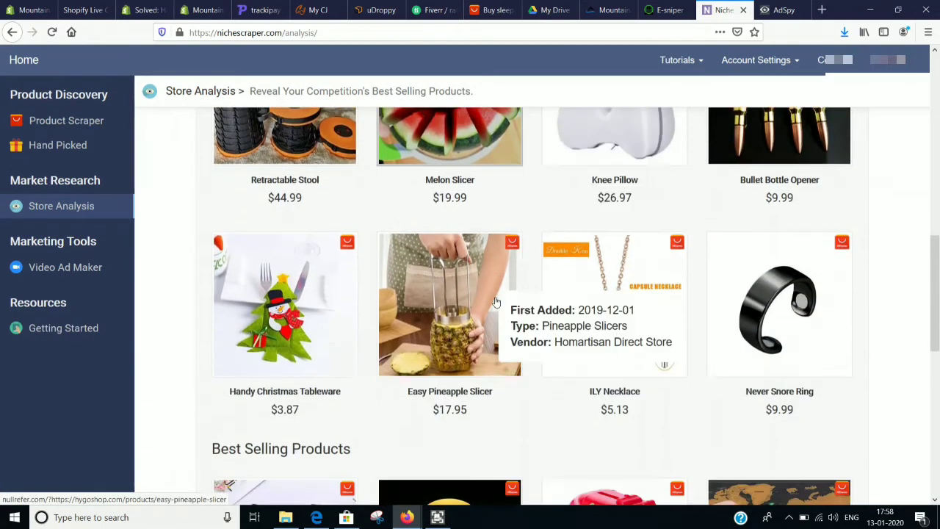
scroll(269, 398, "down", 5)
scroll(683, 306, "up", 5)
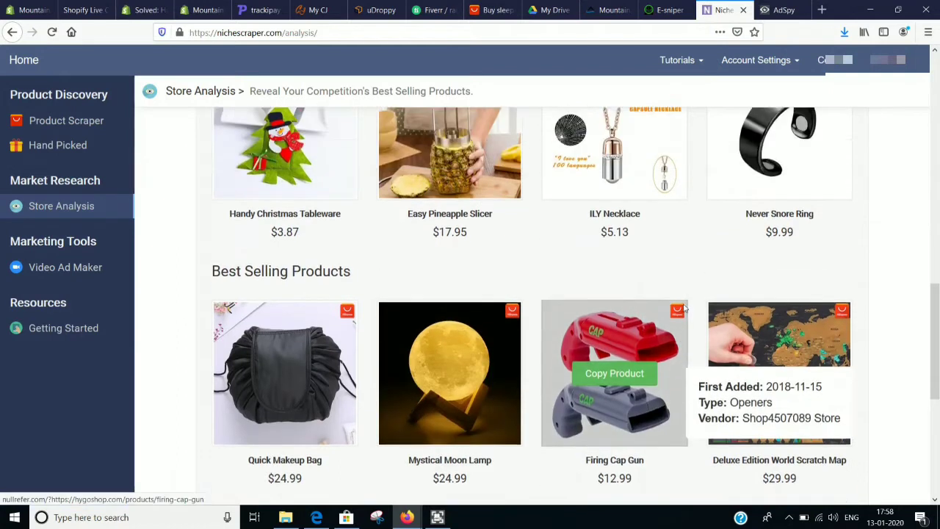
Compare hygoshop.com's best selling products in E-Sniper with those in Niche Scraper's Store Analysis.
left_click(645, 6)
scroll(615, 315, "down", 10)
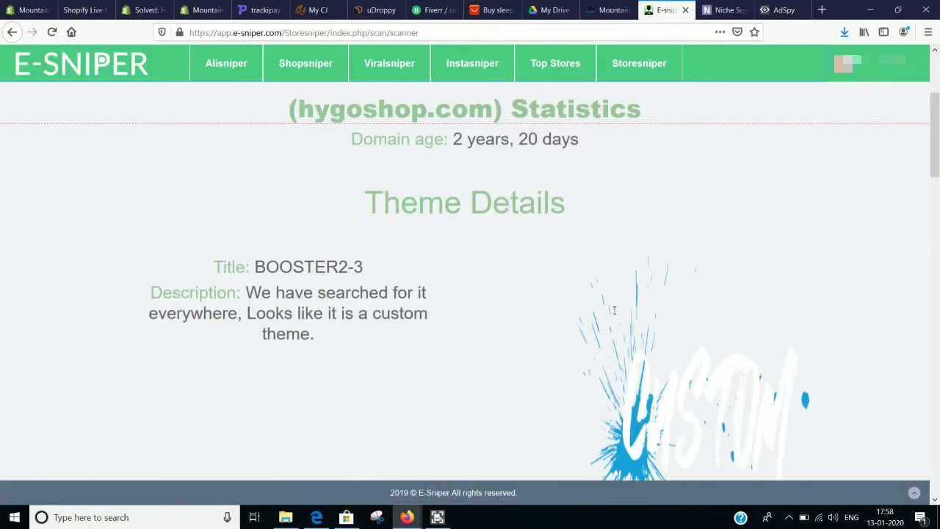
scroll(616, 315, "down", 10)
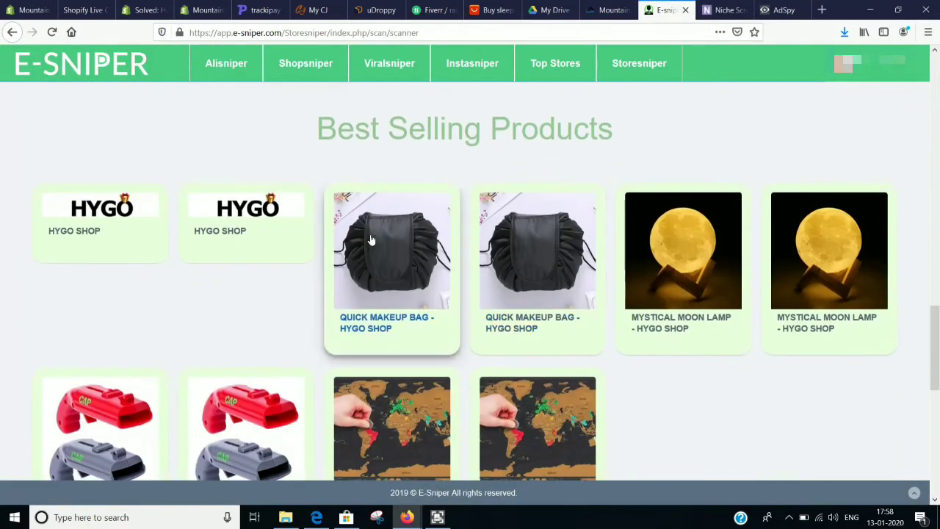
left_click(728, 10)
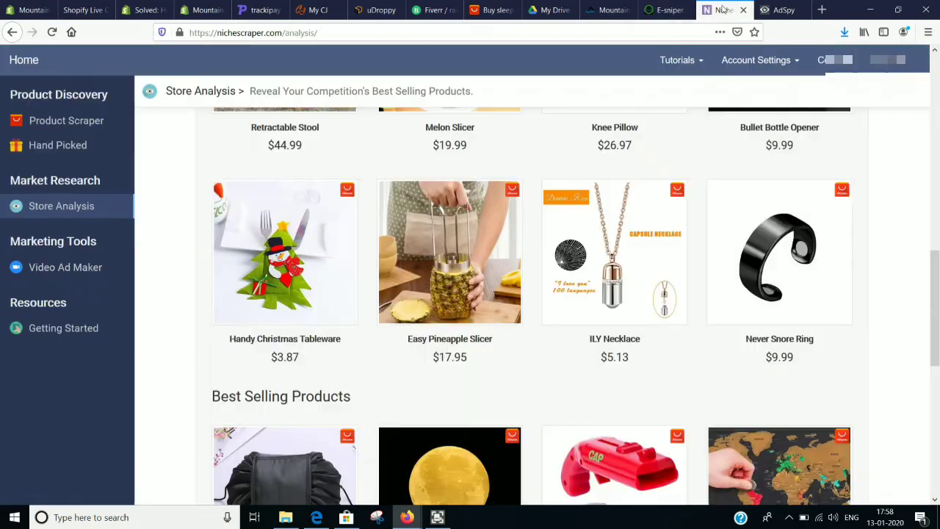
scroll(631, 220, "down", 3)
Compare Niche Scraper's recently added hygoshop.com products with the Latest Products shown in E-Sniper, and return to Store Analysis.
scroll(640, 215, "up", 6)
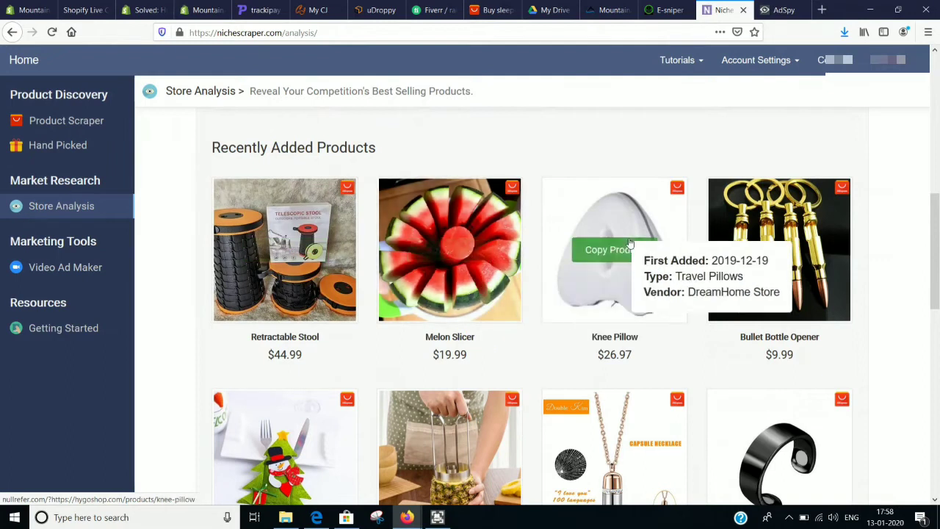
left_click(665, 10)
scroll(573, 317, "down", 5)
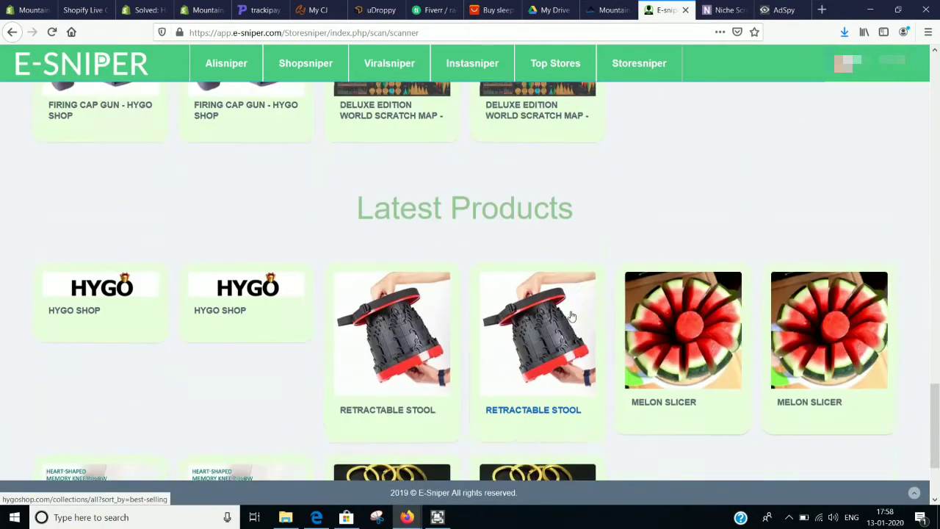
left_click(716, 10)
scroll(559, 316, "up", 10)
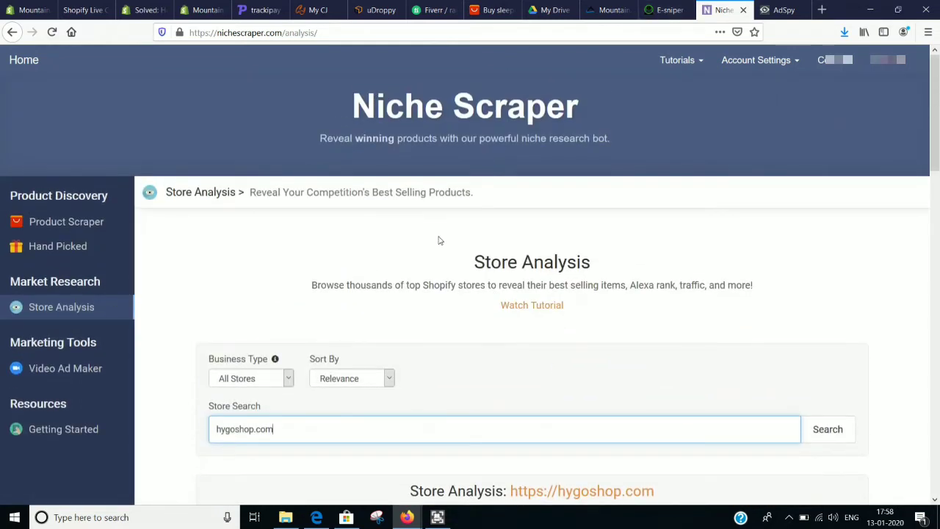
Open Niche Scraper's Hand Picked list and compare it with E-Sniper's store results.
left_click(52, 250)
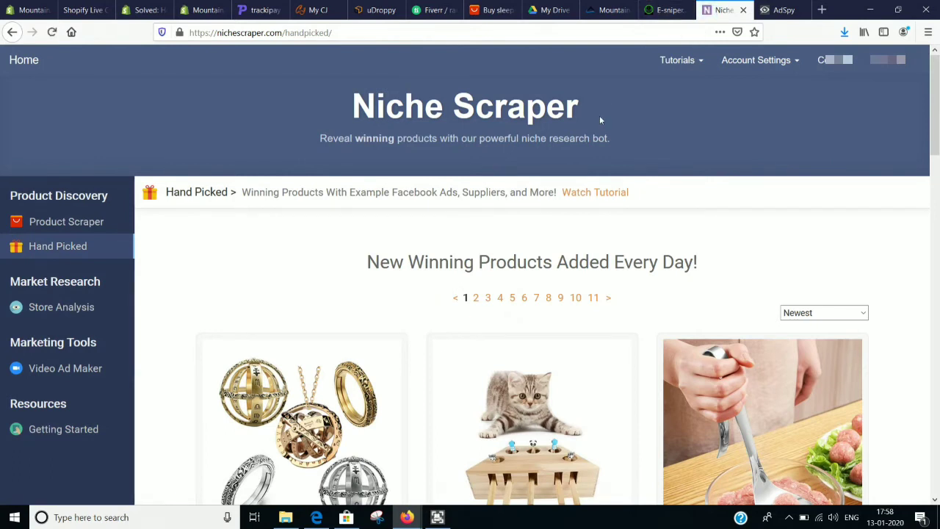
left_click(661, 11)
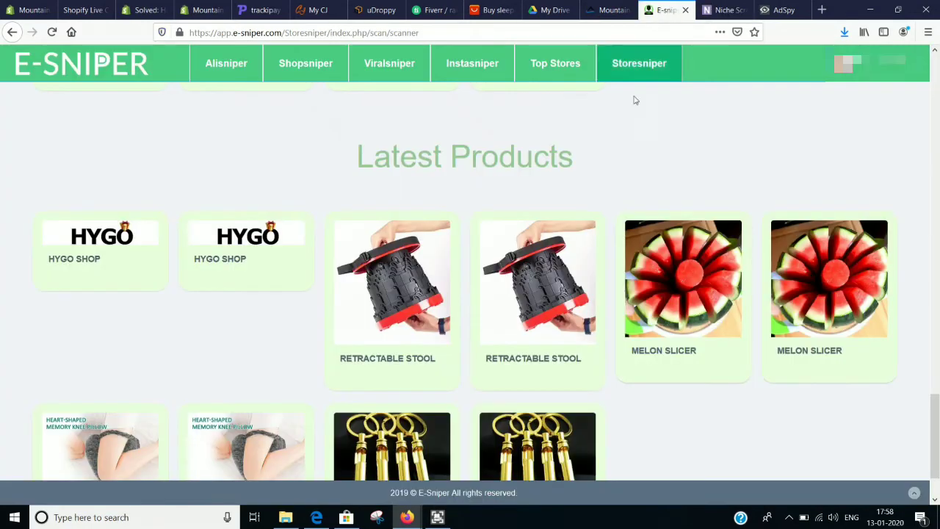
left_click(707, 10)
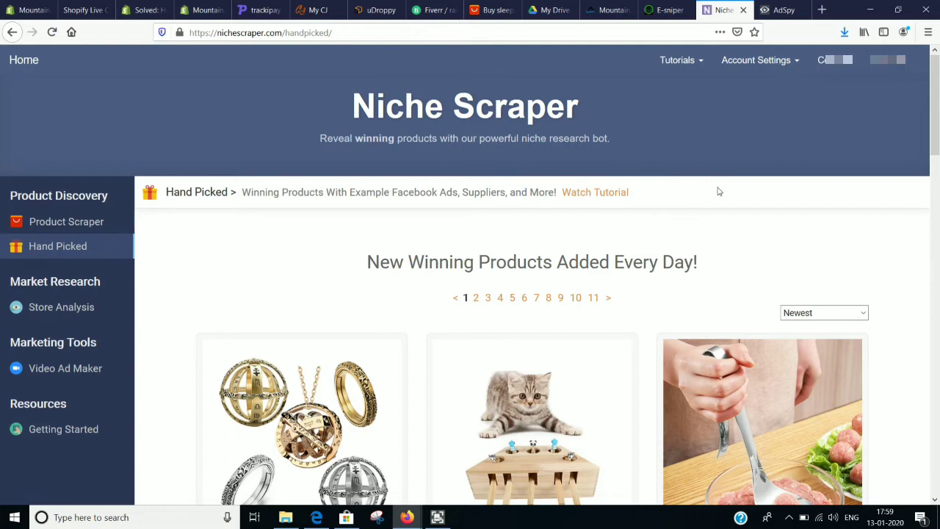
left_click(651, 12)
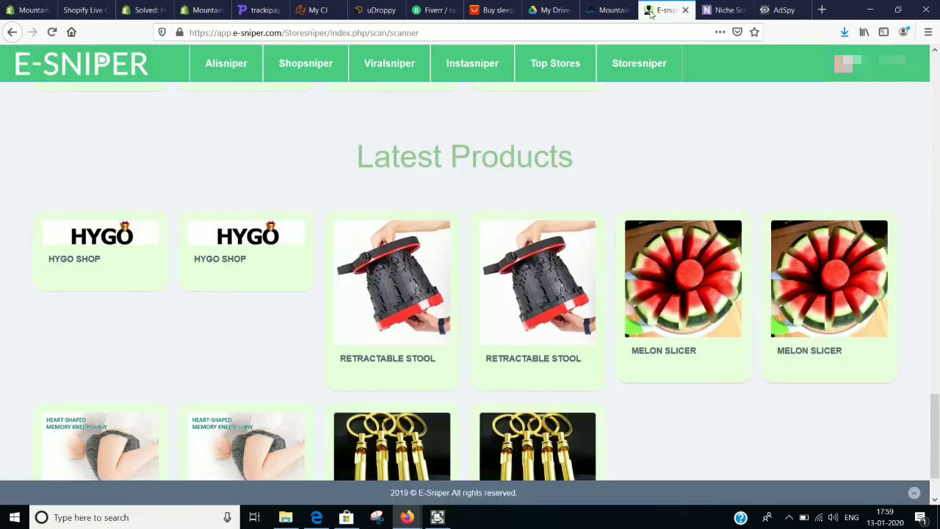
left_click(710, 9)
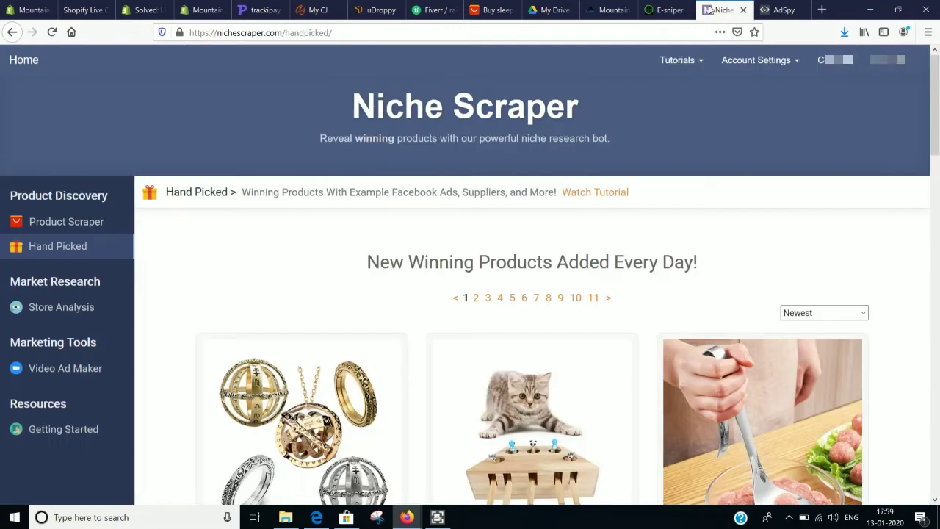
Browse the first rows of newest Hand Picked products and check the available info for each item.
scroll(293, 282, "down", 2)
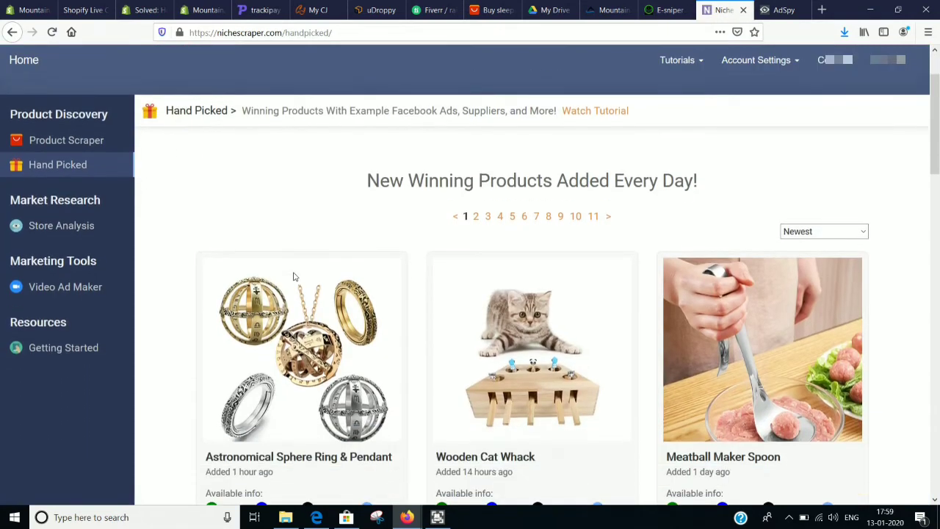
scroll(294, 278, "down", 4)
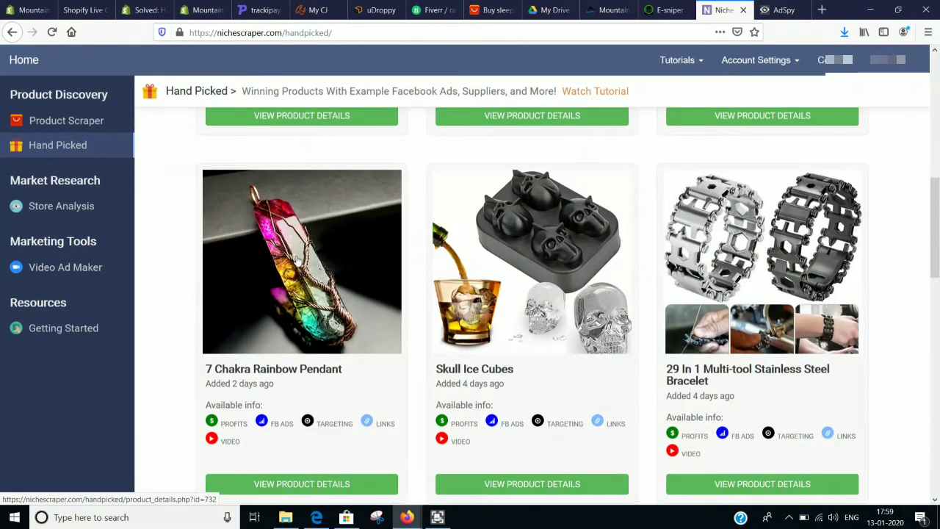
scroll(465, 121, "up", 2)
scroll(464, 121, "up", 1)
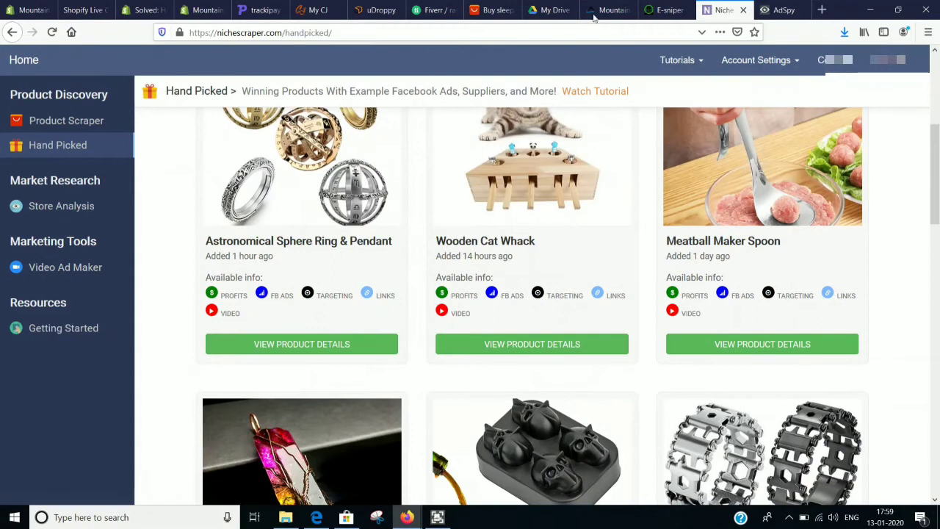
Glance at E-Sniper once more, then continue through Niche Scraper's Hand Picked products down to the Hidden Camera Detector.
left_click(669, 11)
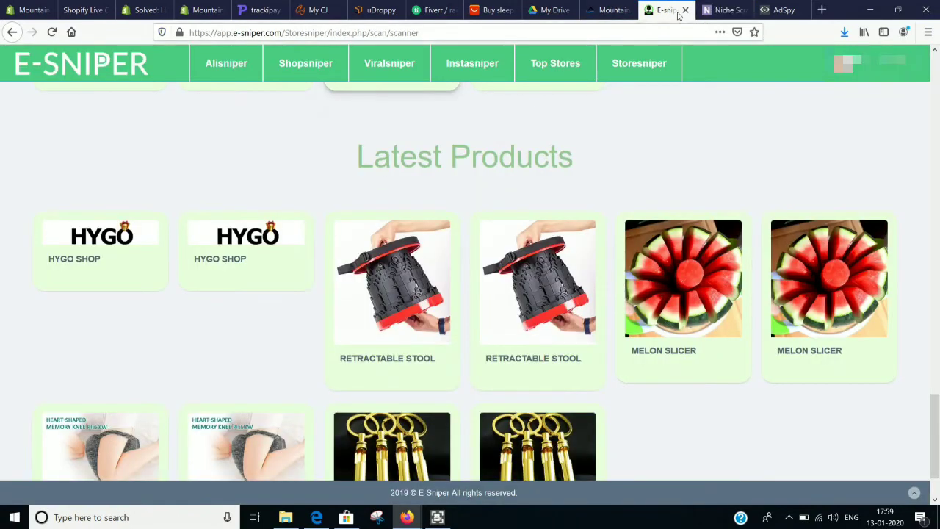
left_click(730, 10)
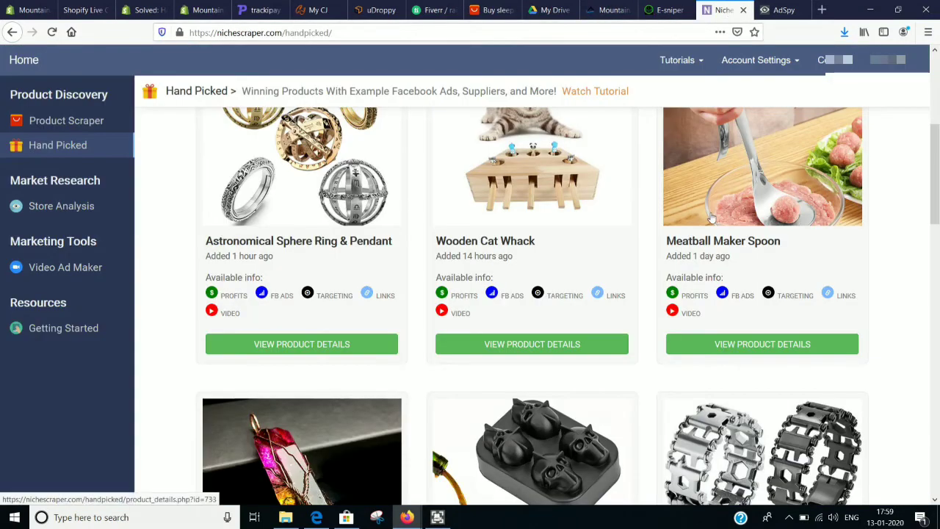
scroll(711, 217, "down", 1)
scroll(711, 216, "down", 4)
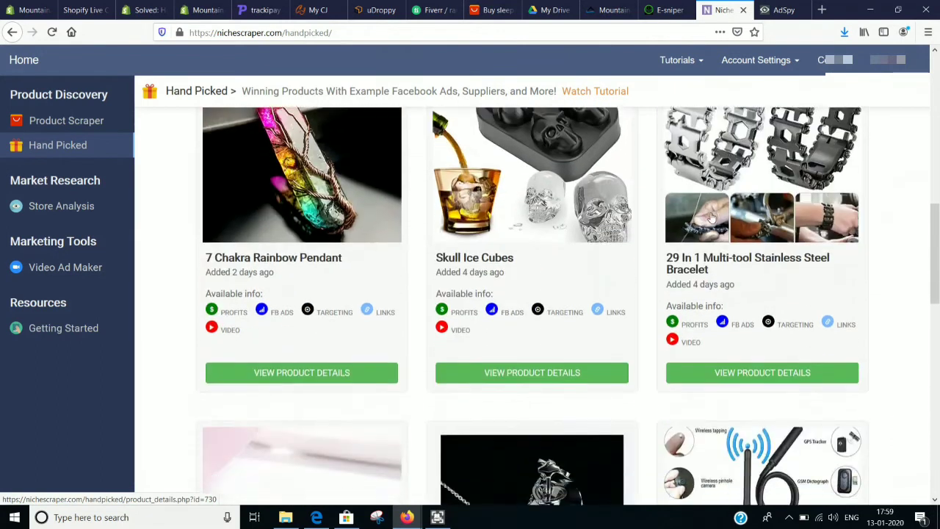
scroll(720, 177, "down", 5)
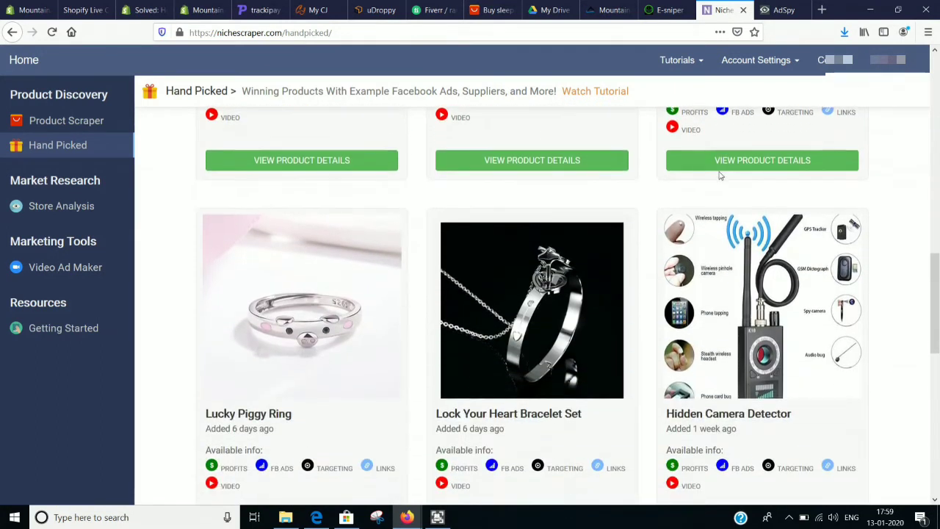
Review the newest Hand Picked products again, from the Hidden Camera Detector row back up to the start of the list.
scroll(720, 176, "up", 7)
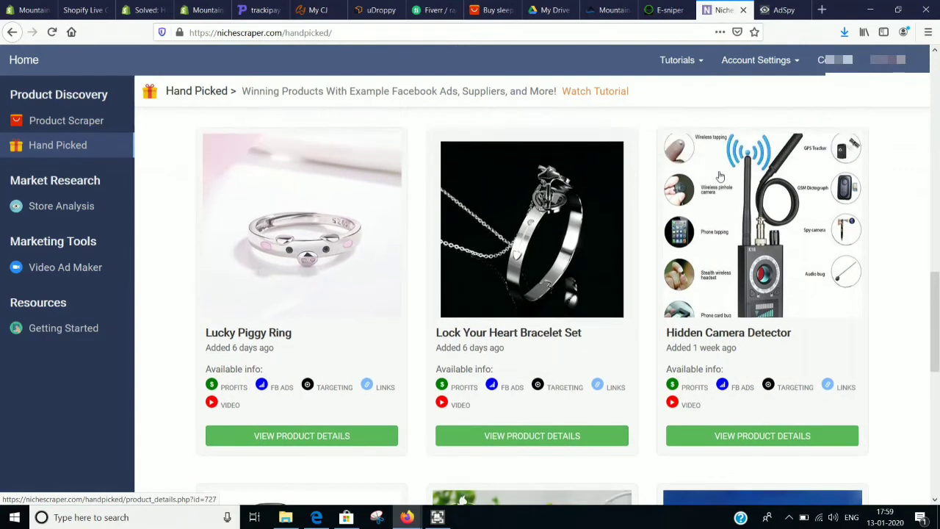
scroll(720, 177, "up", 3)
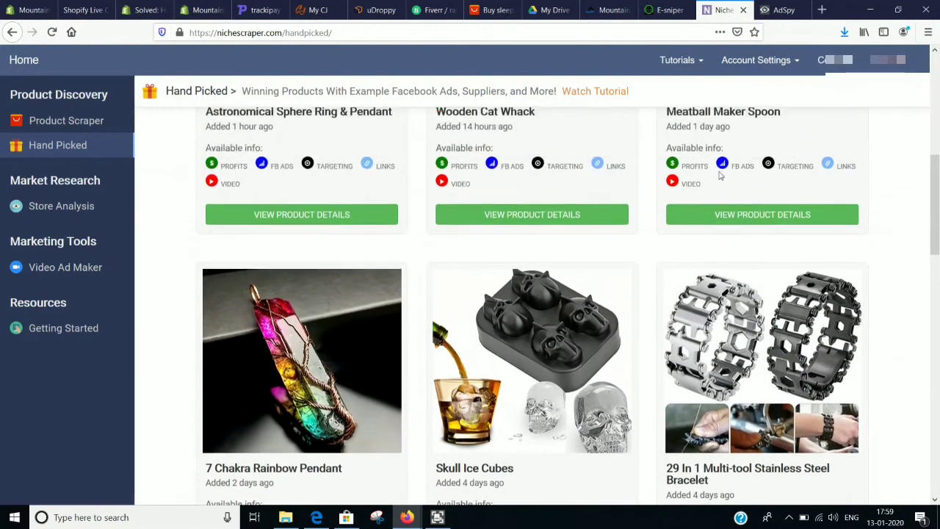
scroll(720, 176, "up", 3)
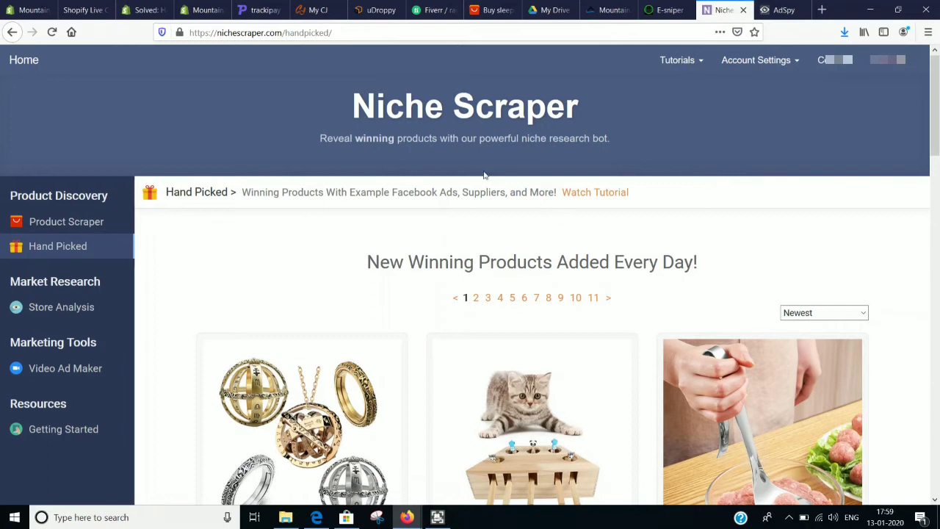
scroll(484, 289, "down", 3)
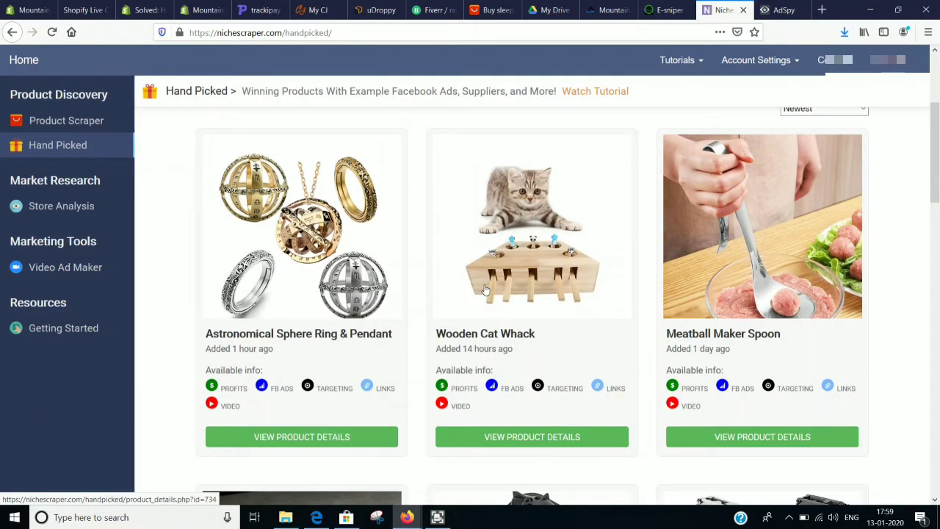
scroll(484, 289, "down", 6)
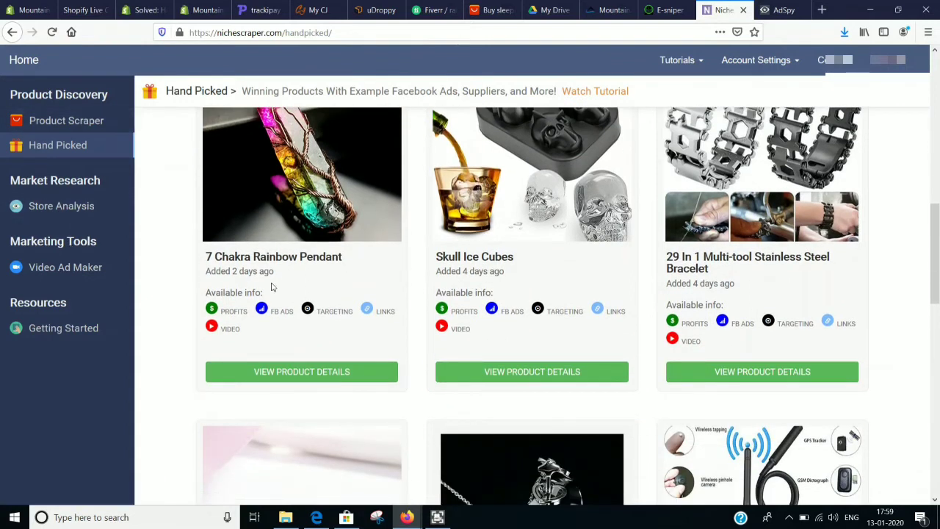
scroll(271, 287, "up", 4)
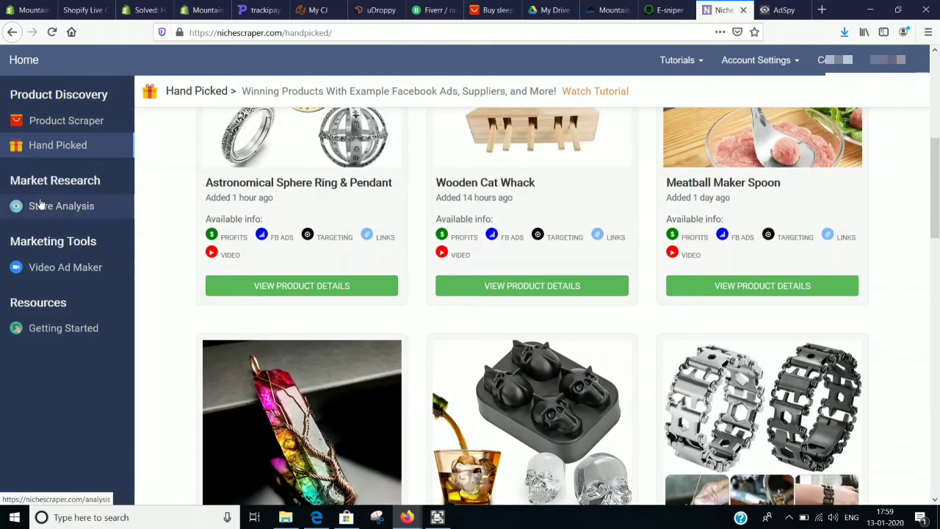
left_click(40, 150)
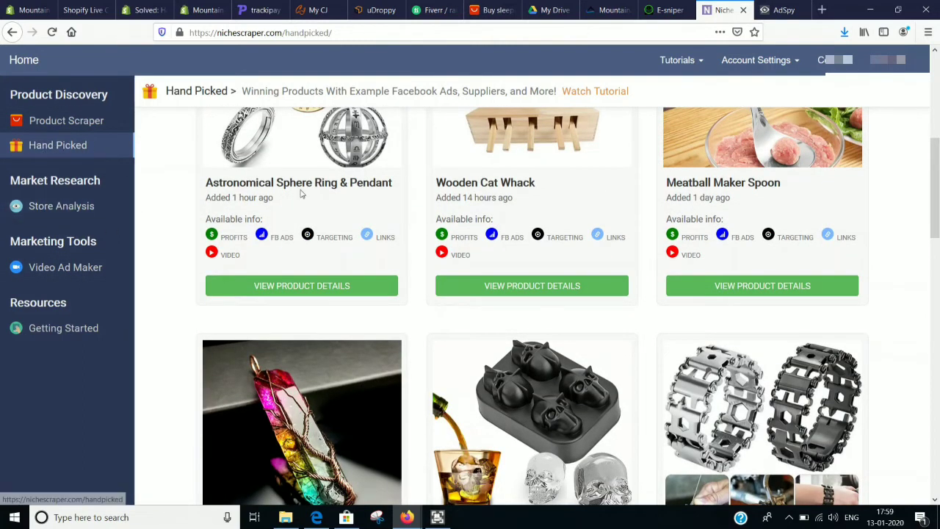
scroll(556, 289, "down", 5)
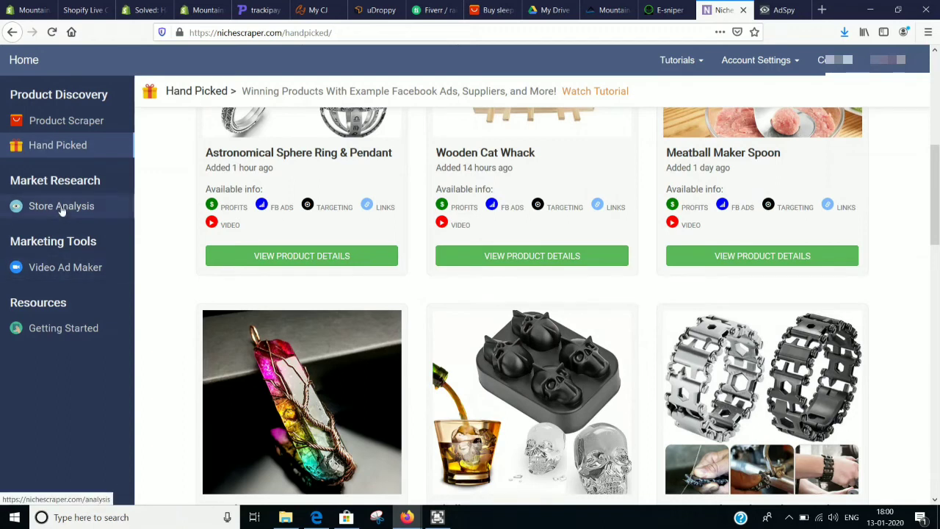
scroll(503, 211, "up", 5)
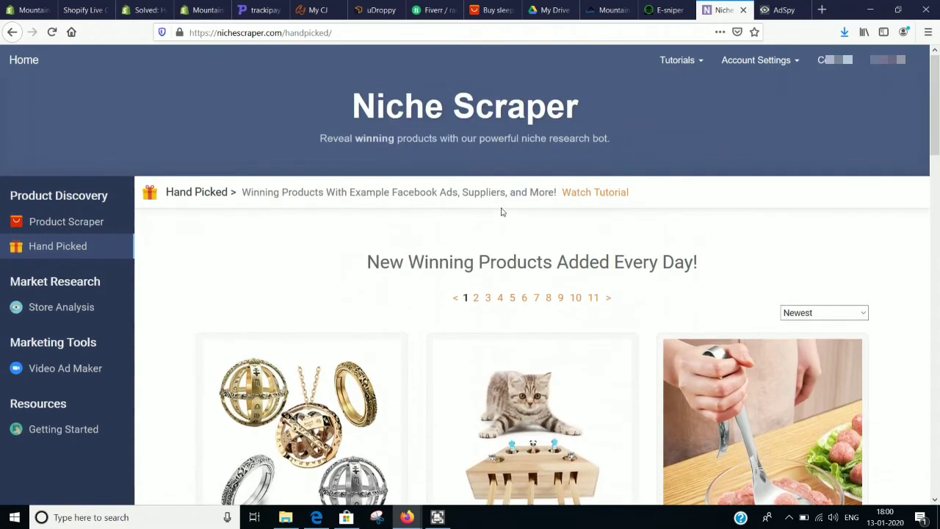
Switch to AdSpy and examine its ad search filters and the first recent ads.
left_click(770, 17)
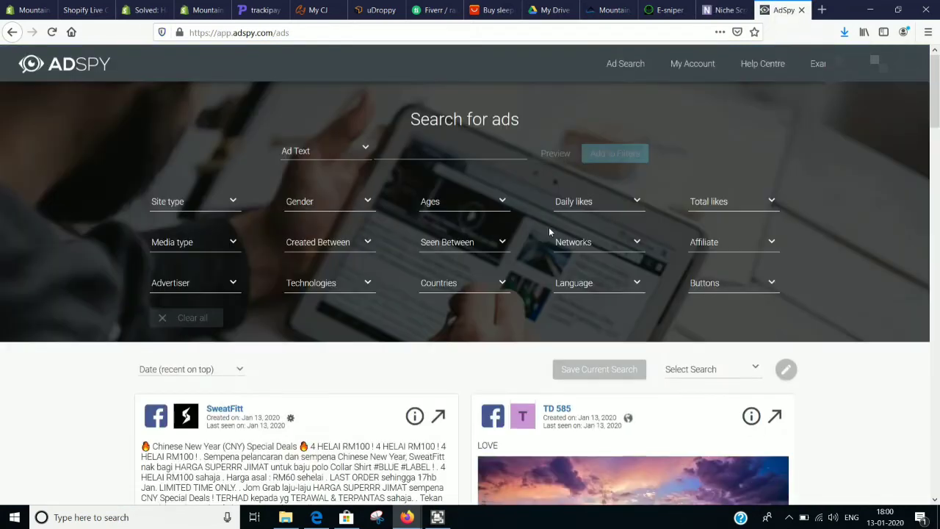
scroll(549, 227, "down", 3)
scroll(548, 232, "down", 3)
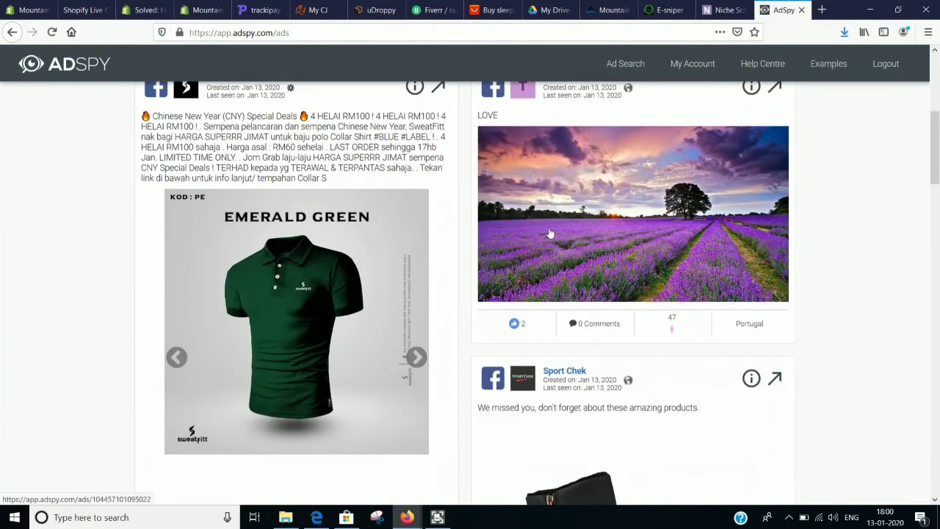
scroll(549, 232, "up", 5)
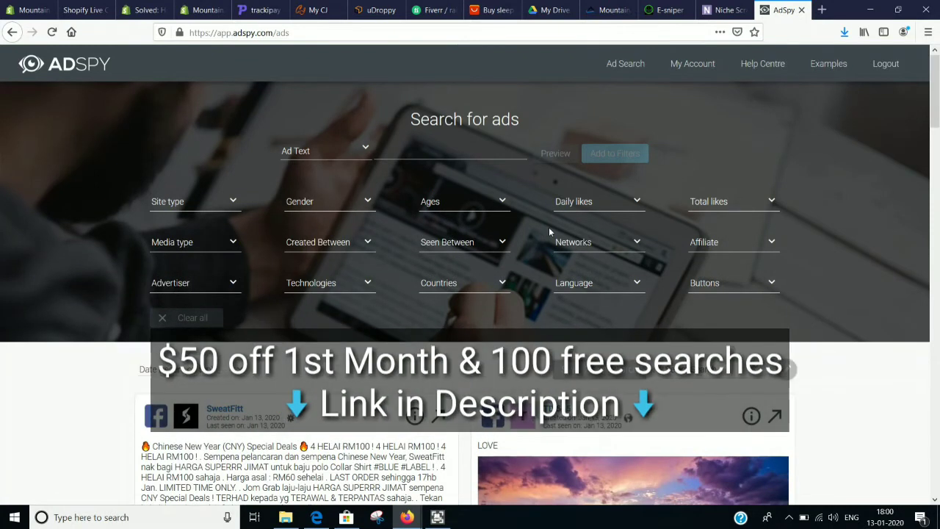
scroll(549, 232, "down", 3)
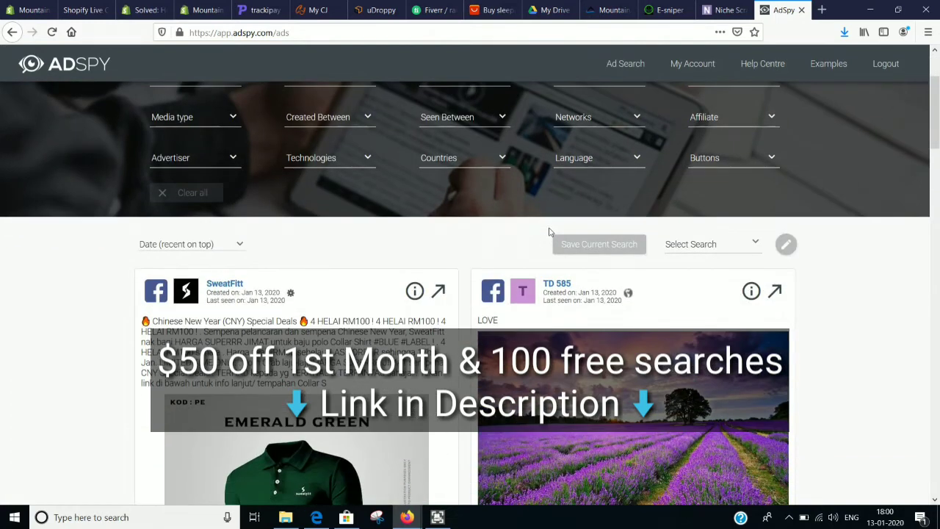
scroll(549, 231, "up", 3)
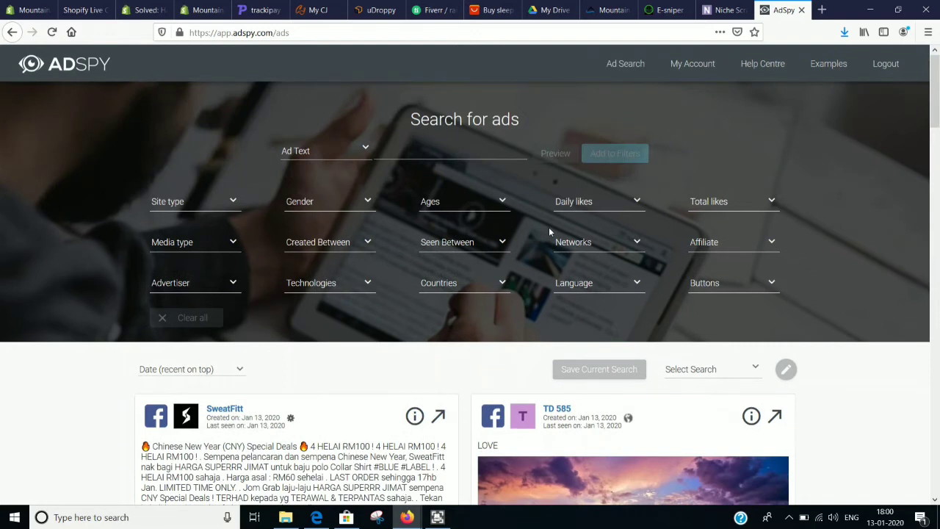
Browse the unfiltered recent ads in AdSpy and return to the search filters.
scroll(379, 201, "down", 10)
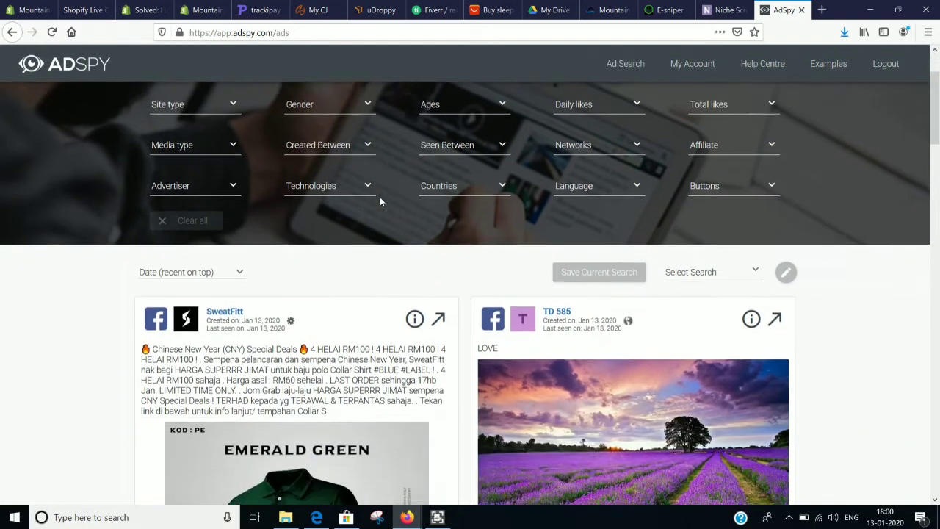
scroll(380, 202, "down", 11)
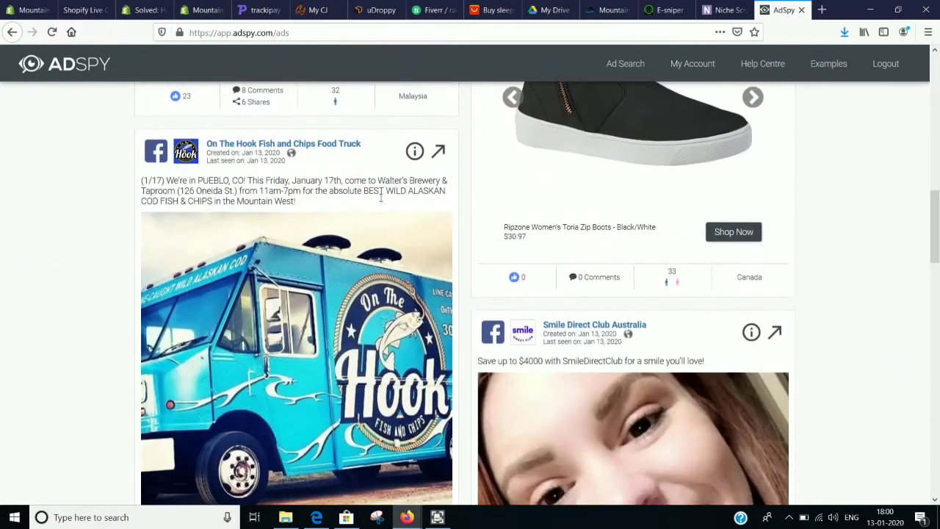
scroll(380, 198, "down", 8)
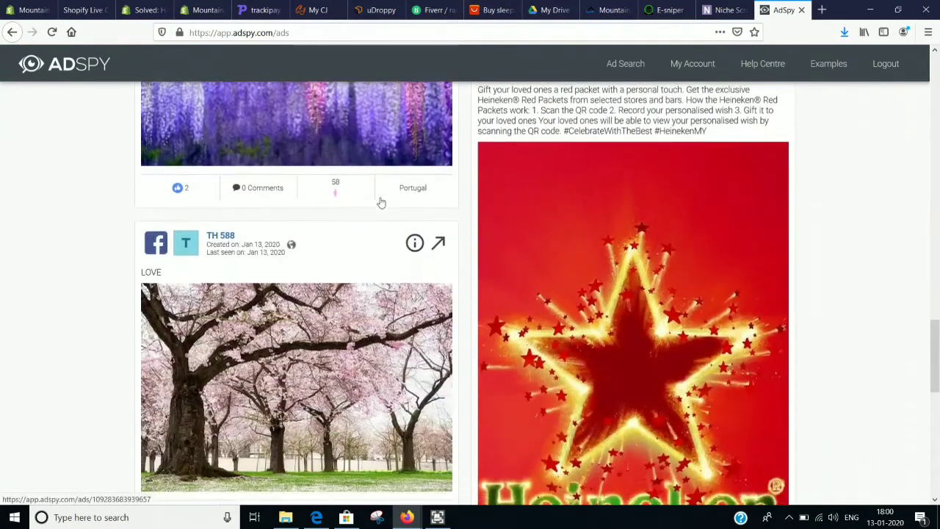
scroll(380, 201, "up", 10)
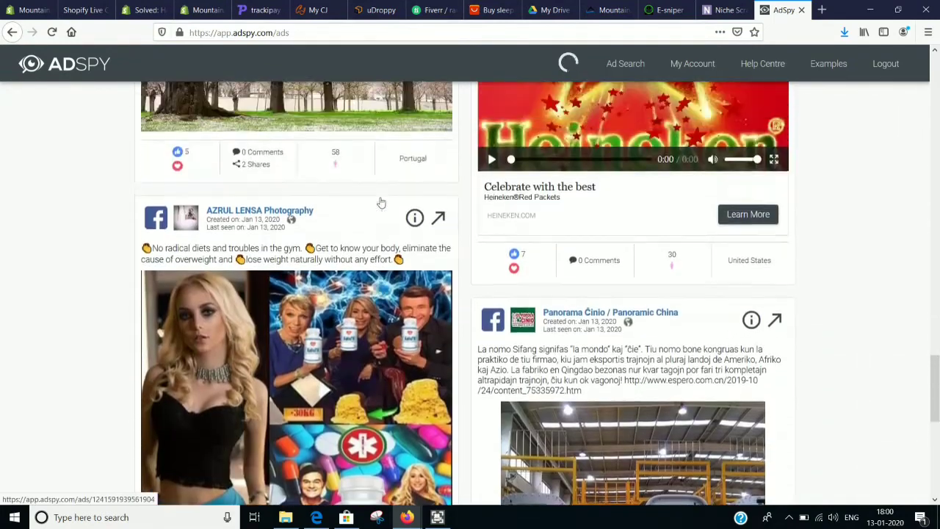
scroll(380, 202, "up", 15)
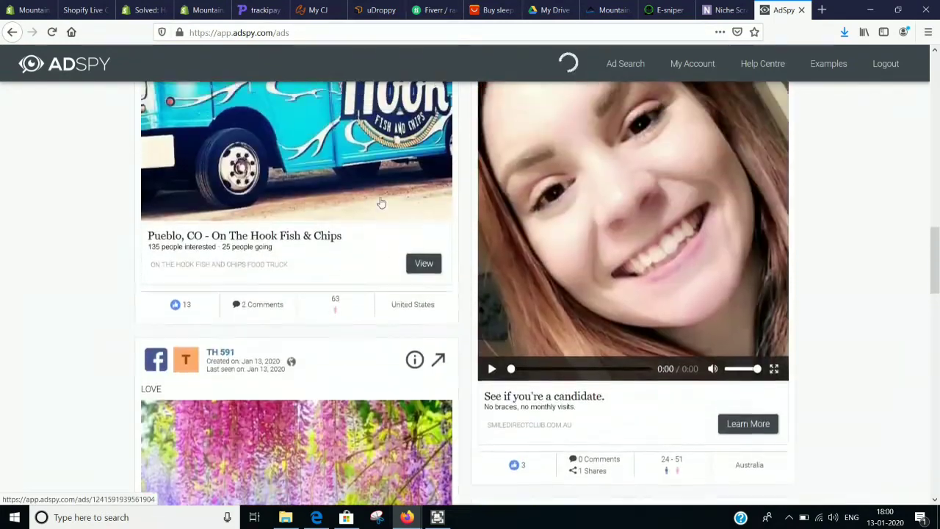
scroll(382, 203, "up", 3)
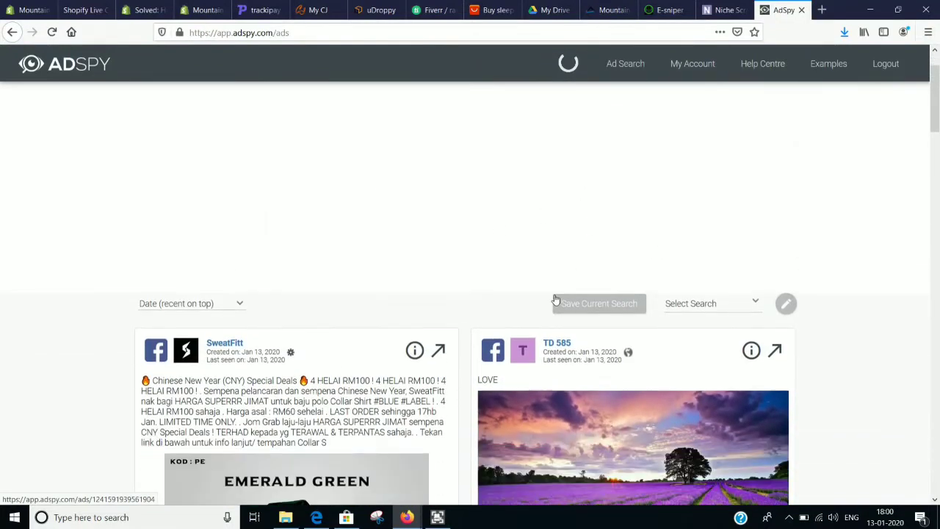
scroll(555, 293, "down", 4)
scroll(556, 294, "up", 5)
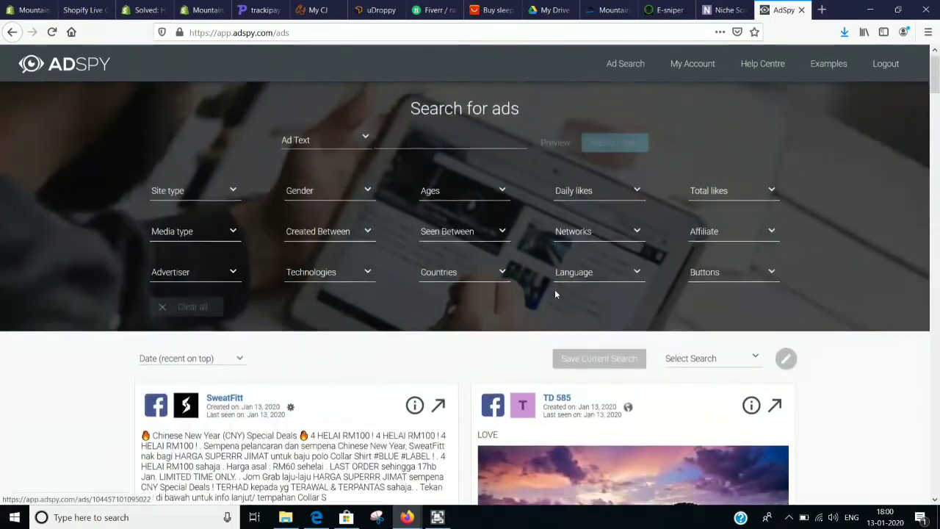
Enter "dog" as the ad text and filter the ads by the Shopify technology.
left_click(430, 149)
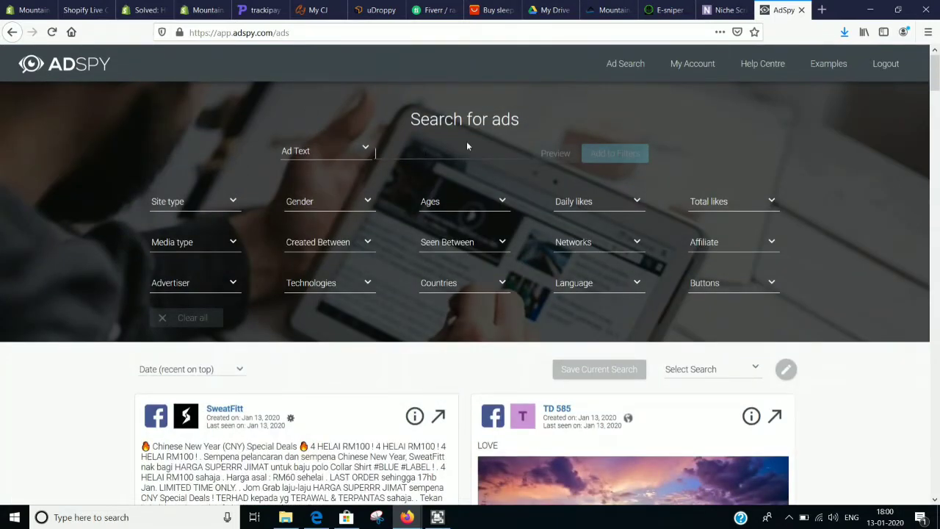
type("dog")
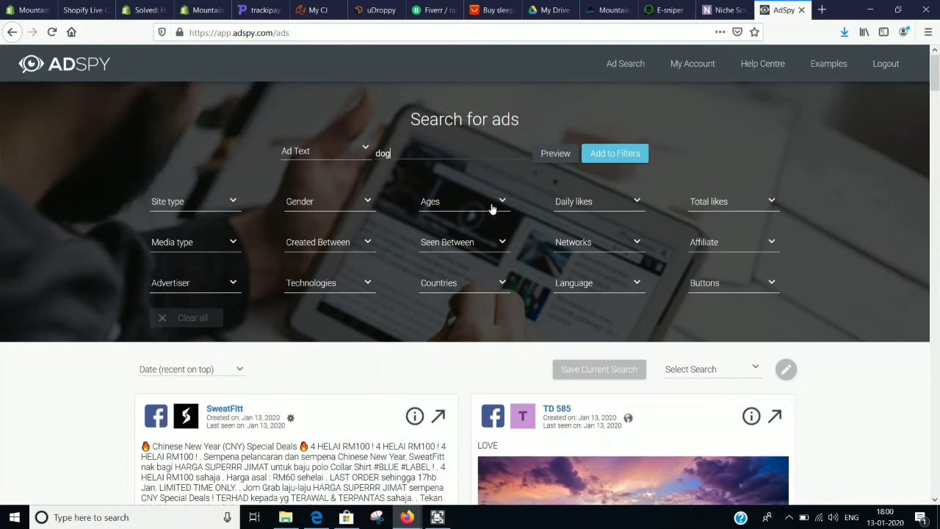
left_click(358, 284)
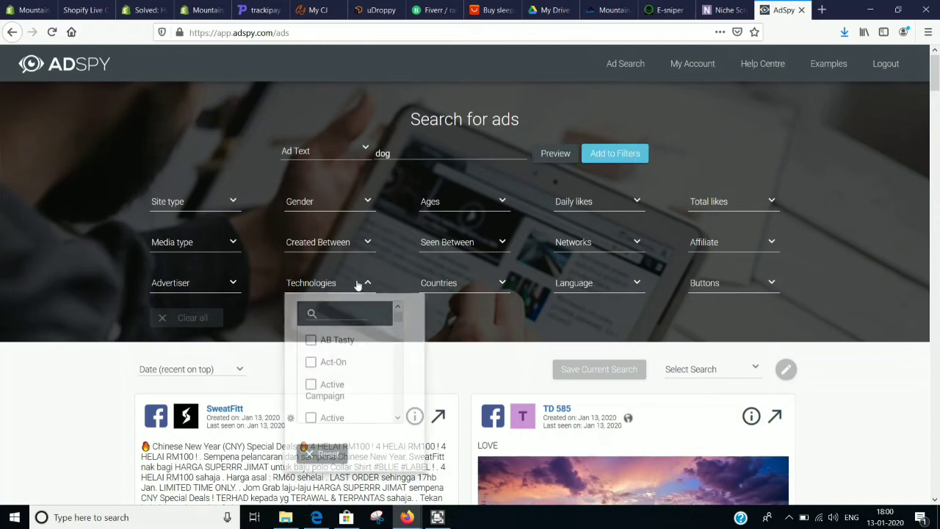
left_click(328, 313)
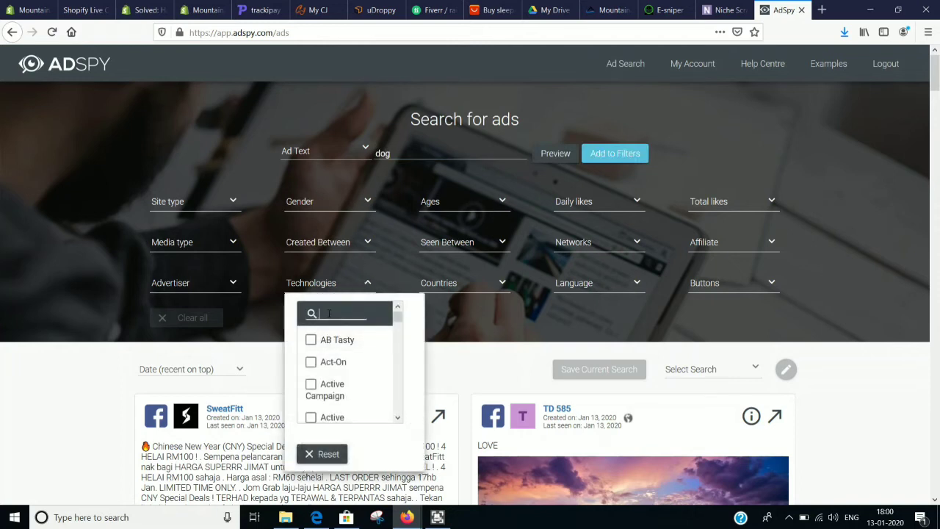
type("shopify")
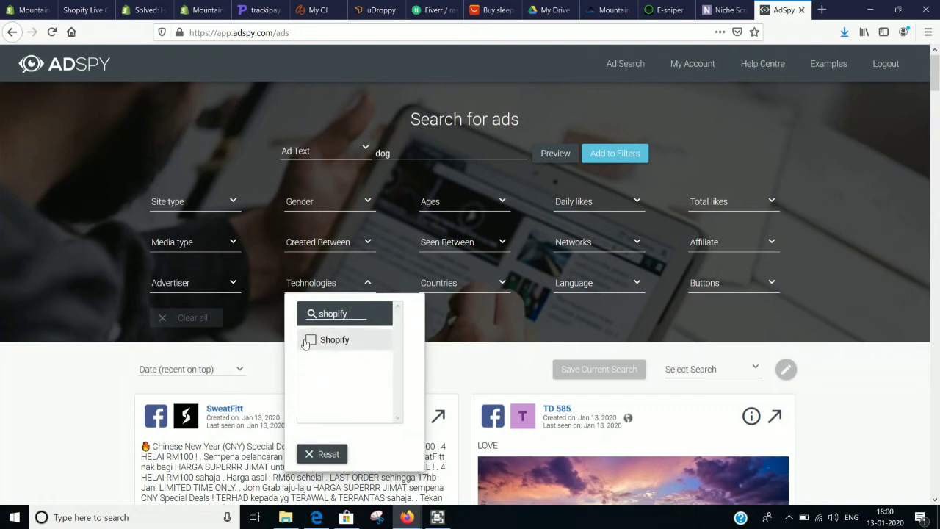
left_click(312, 338)
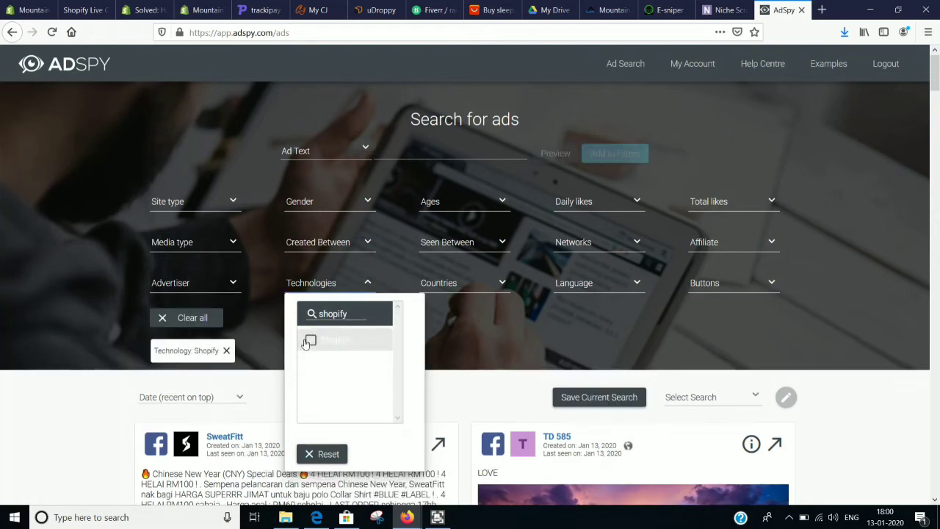
left_click(439, 337)
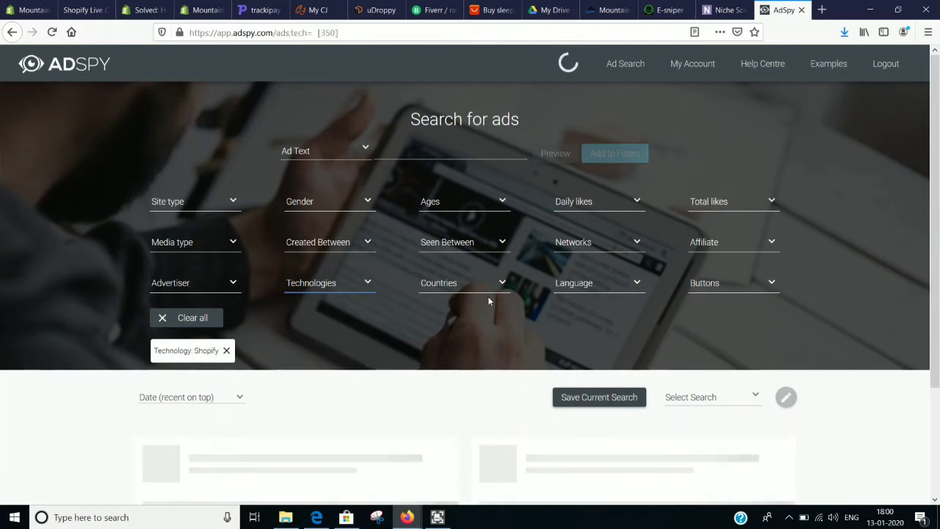
Filter the ads to those seen between 06-Jan-2020 and 13-Jan-2020.
left_click(492, 243)
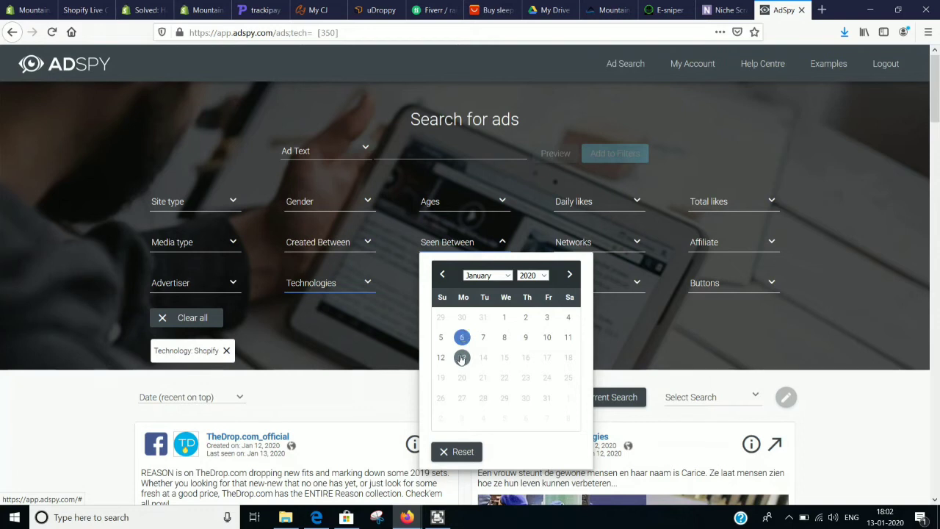
left_click(461, 358)
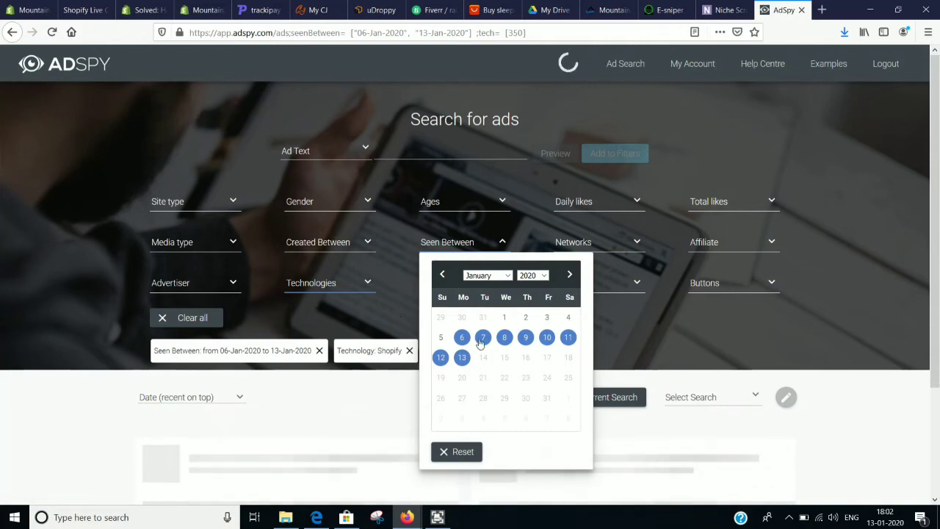
left_click(397, 316)
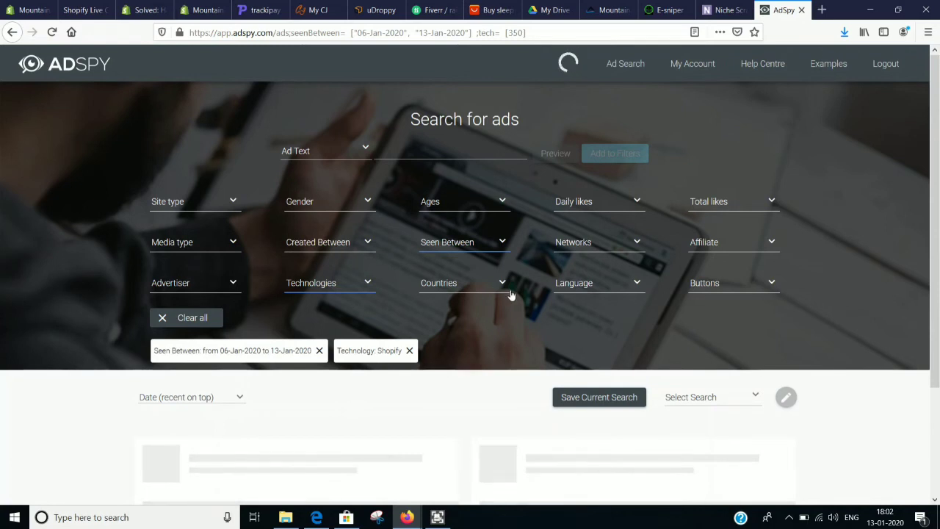
Limit the ads' total likes to a range from 0 to 500.
left_click(723, 206)
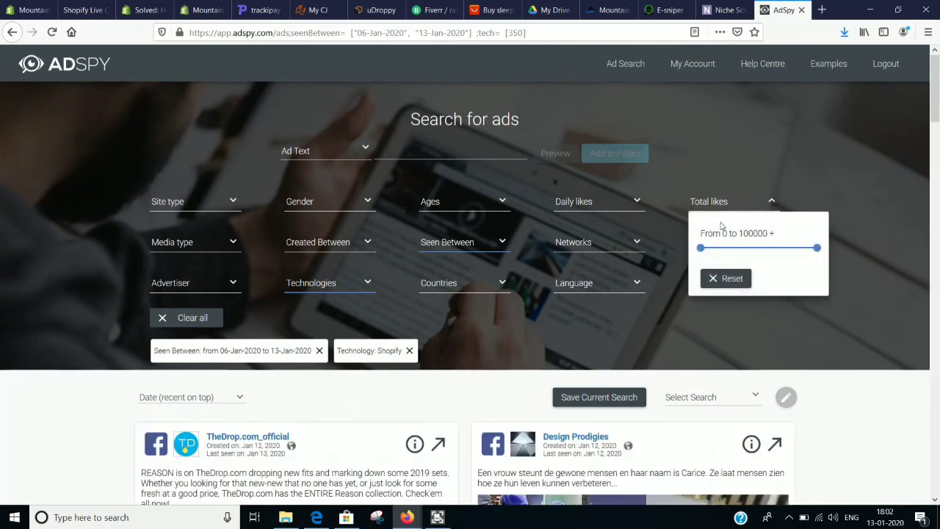
left_click_drag(816, 250, 731, 261)
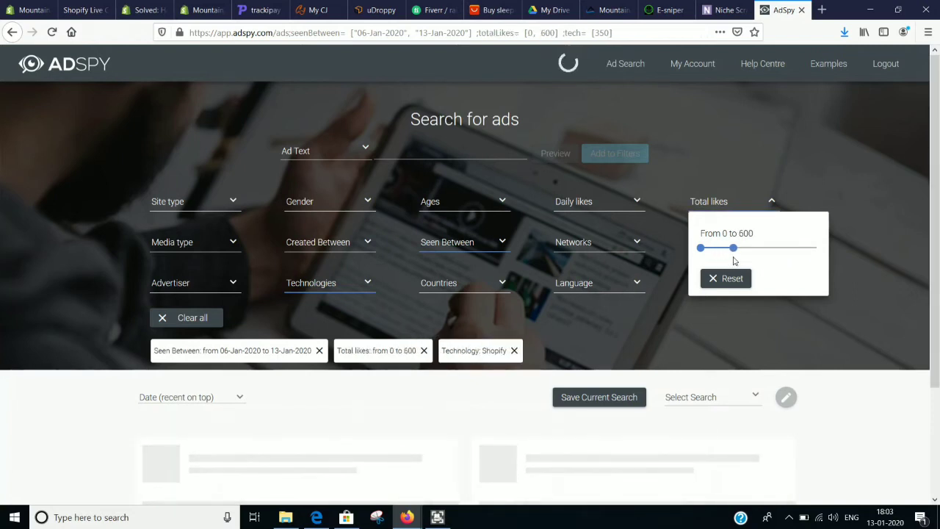
left_click(661, 313)
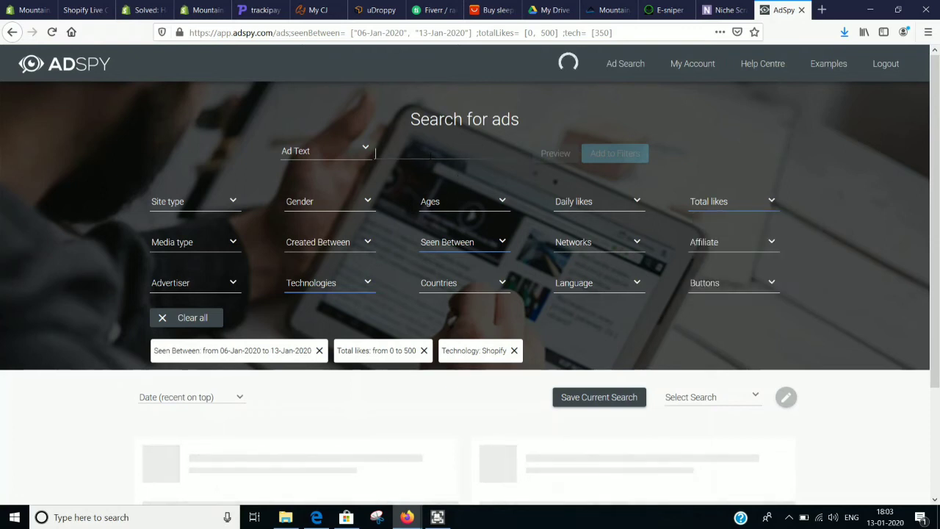
Add the ad text "dog" to the search filters and look through the first matching ads.
left_click(431, 156)
type("dog")
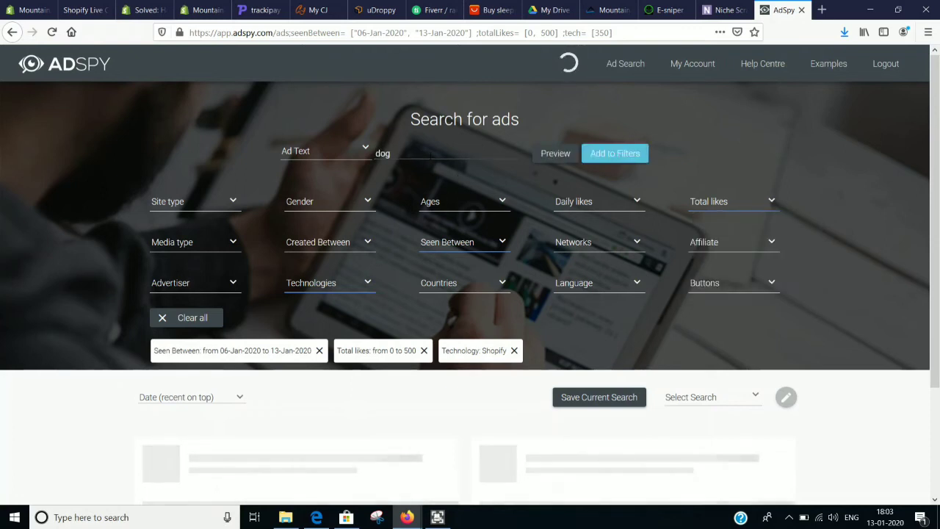
left_click(601, 164)
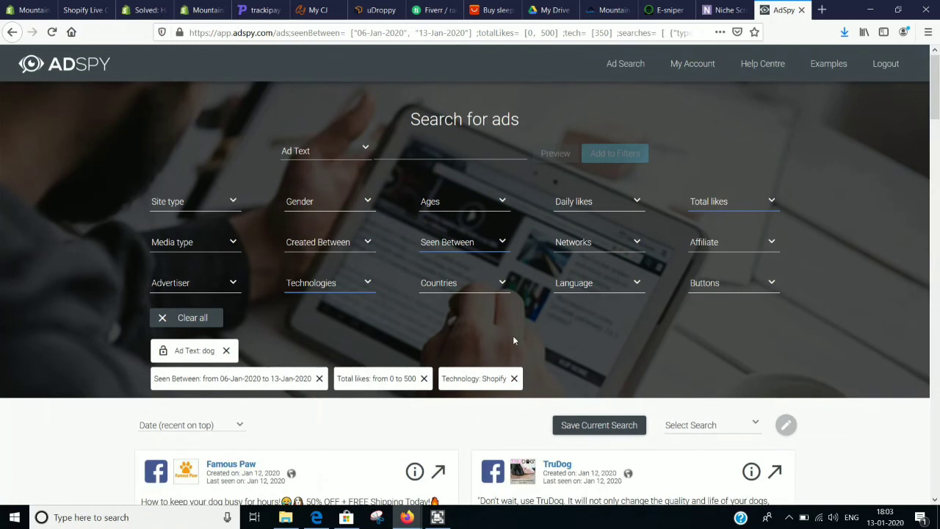
scroll(513, 335, "down", 3)
scroll(513, 335, "down", 4)
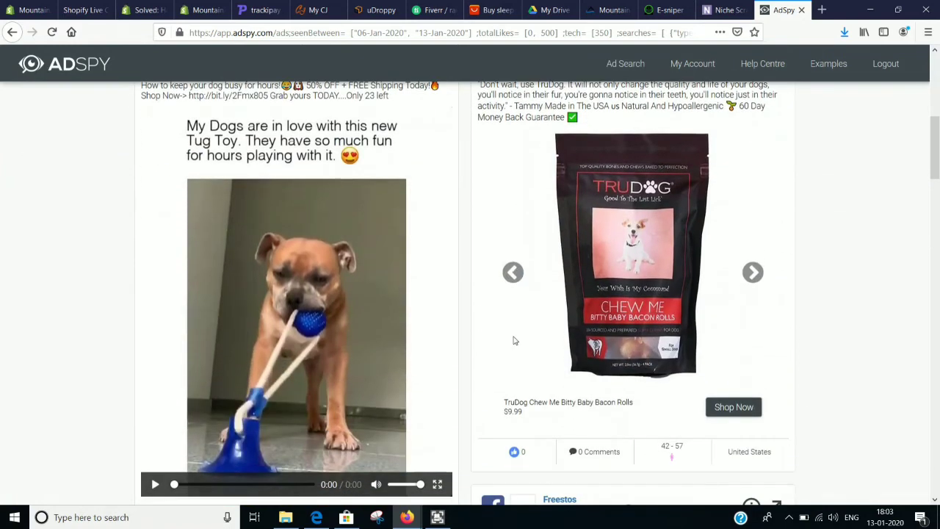
scroll(515, 338, "down", 3)
scroll(217, 394, "down", 3)
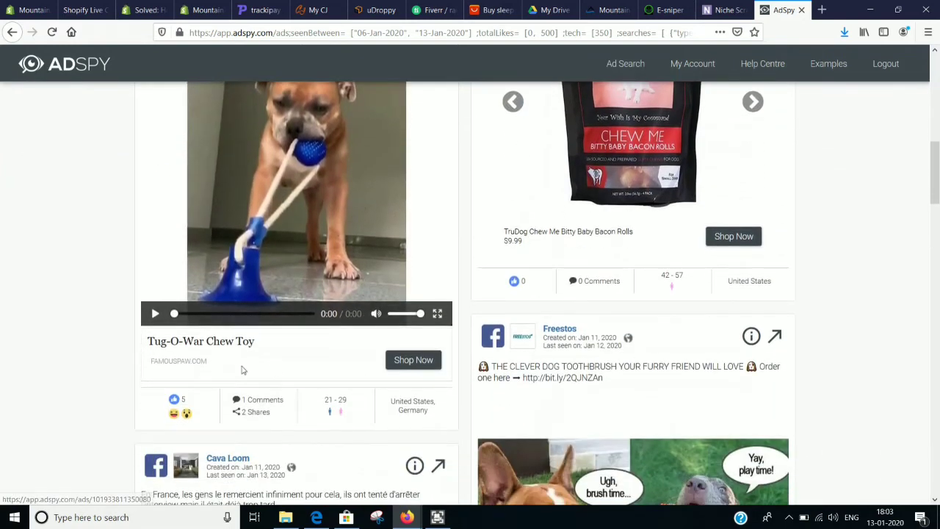
Change the total likes filter to a range from 500 to 30,000.
scroll(626, 251, "up", 10)
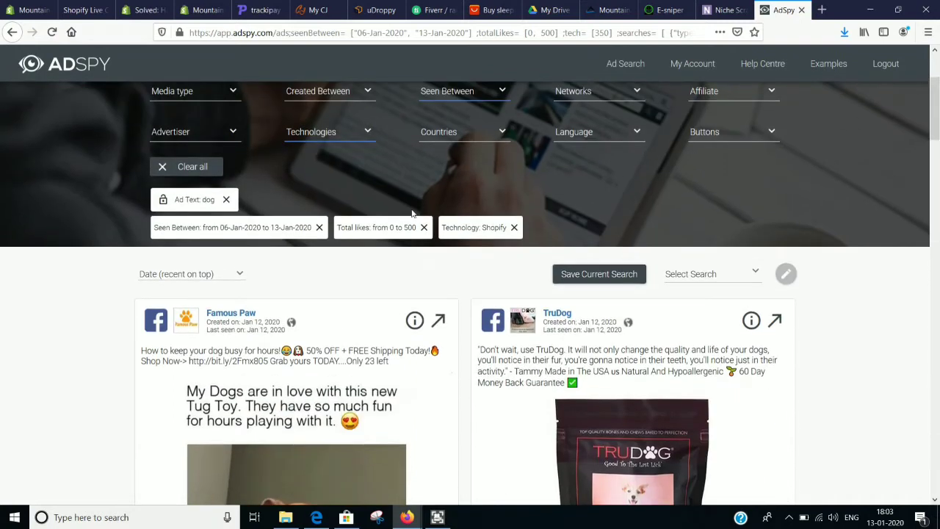
scroll(738, 147, "up", 3)
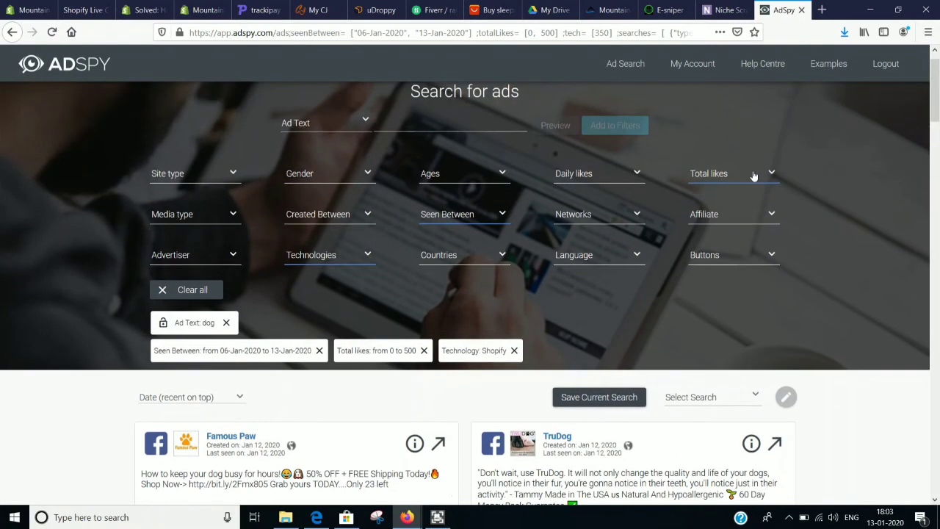
left_click(753, 177)
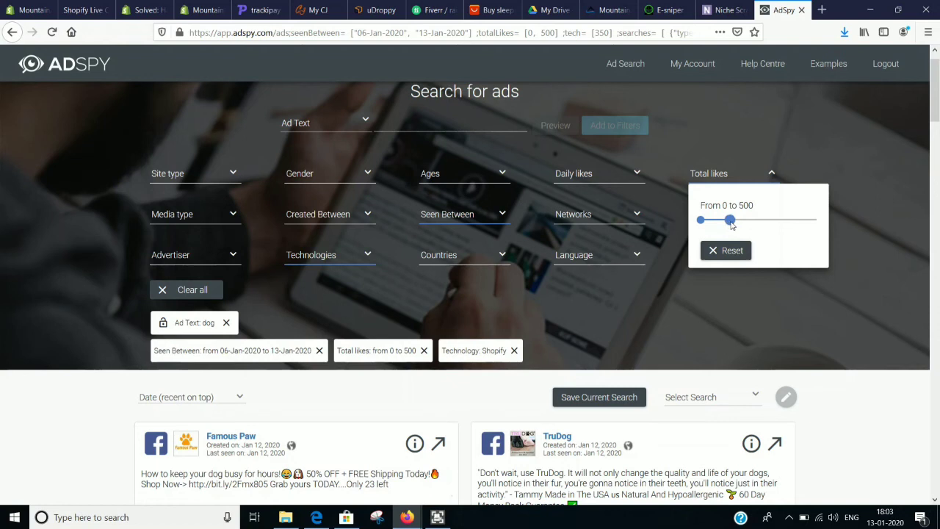
left_click_drag(732, 225, 788, 221)
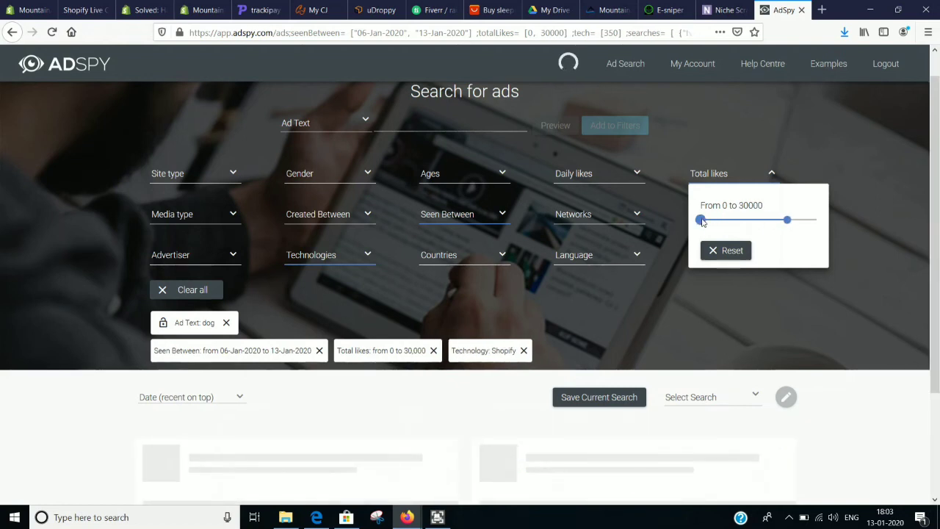
left_click_drag(702, 222, 730, 228)
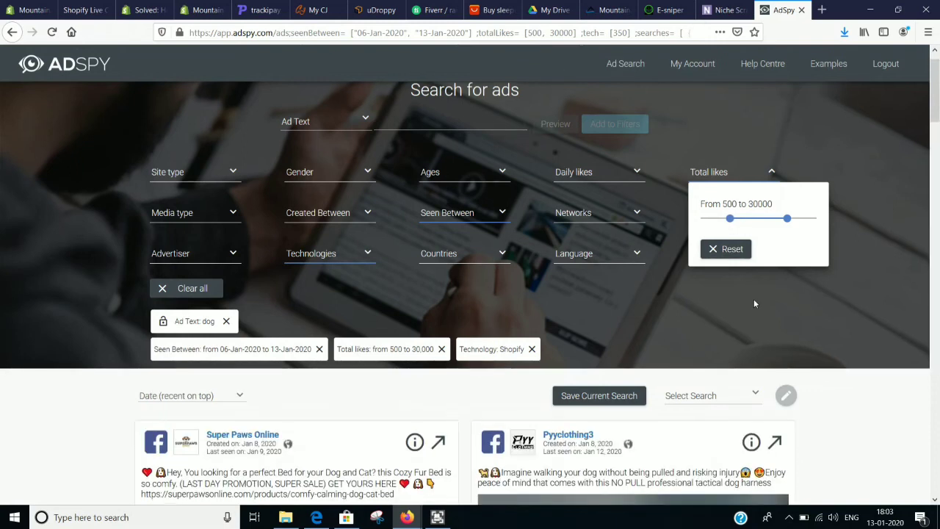
Examine the filtered dog ads, comparing their products, likes, comments, shares and target countries, and return to the search filters.
scroll(753, 299, "down", 5)
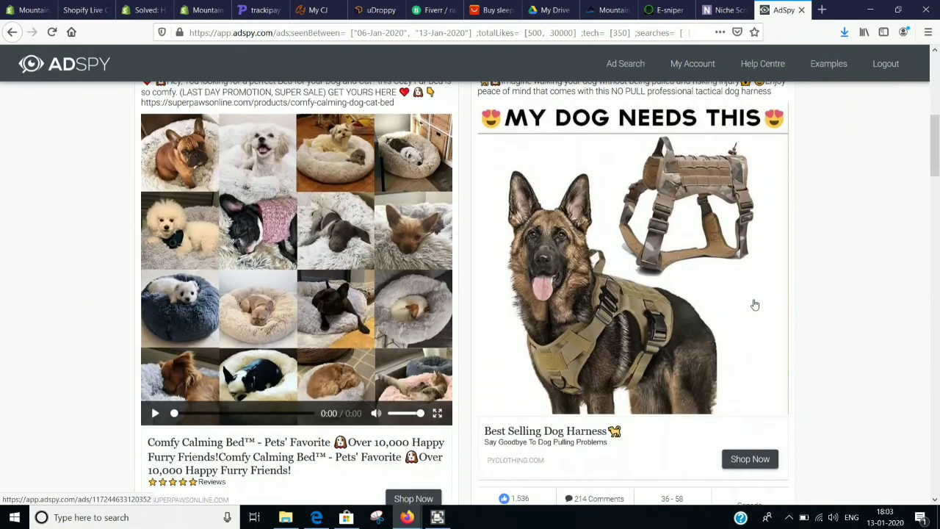
scroll(651, 414, "down", 2)
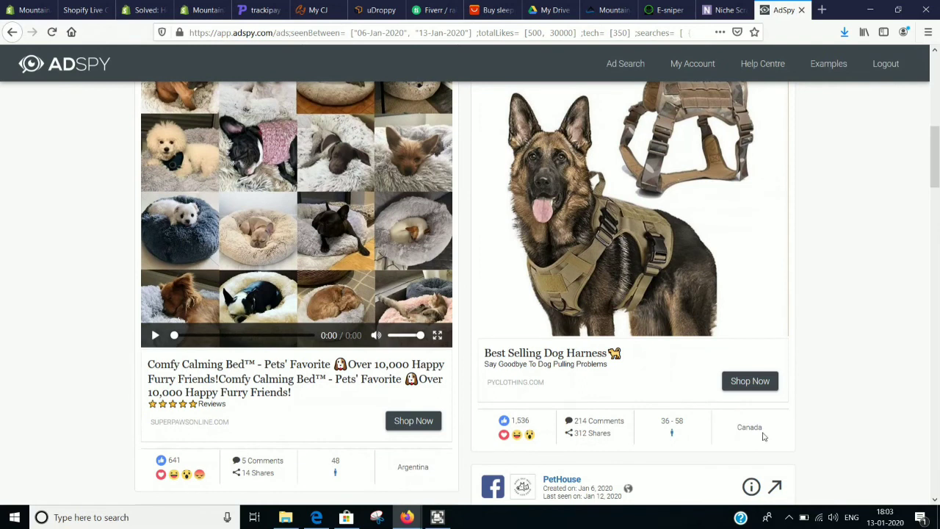
scroll(400, 485, "up", 2)
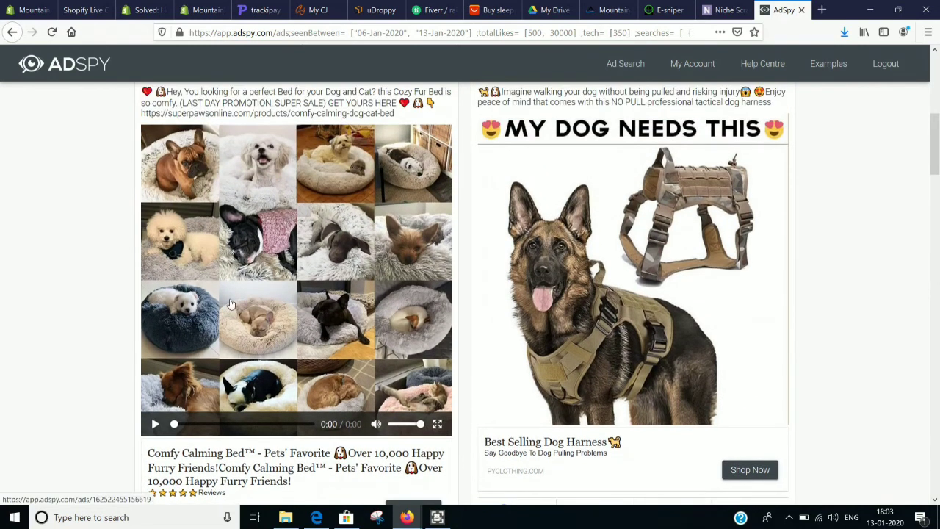
scroll(230, 304, "down", 3)
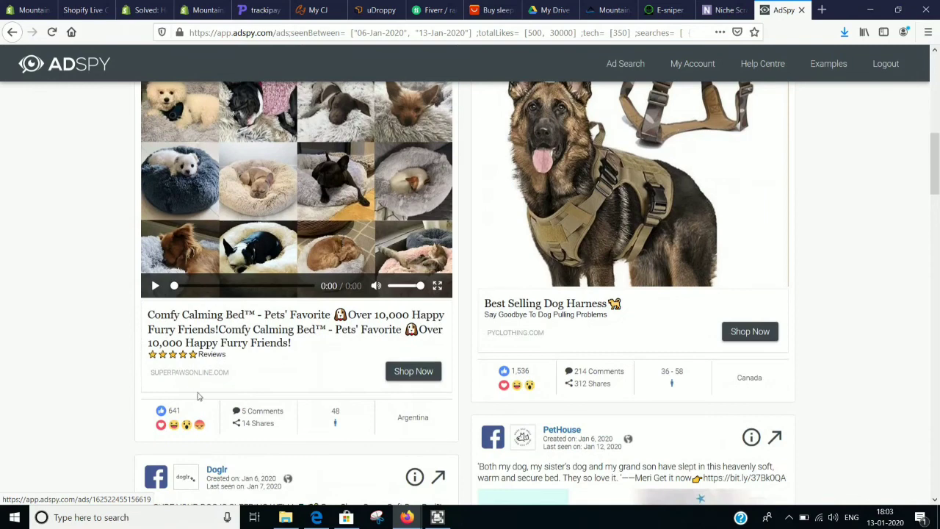
scroll(197, 396, "down", 10)
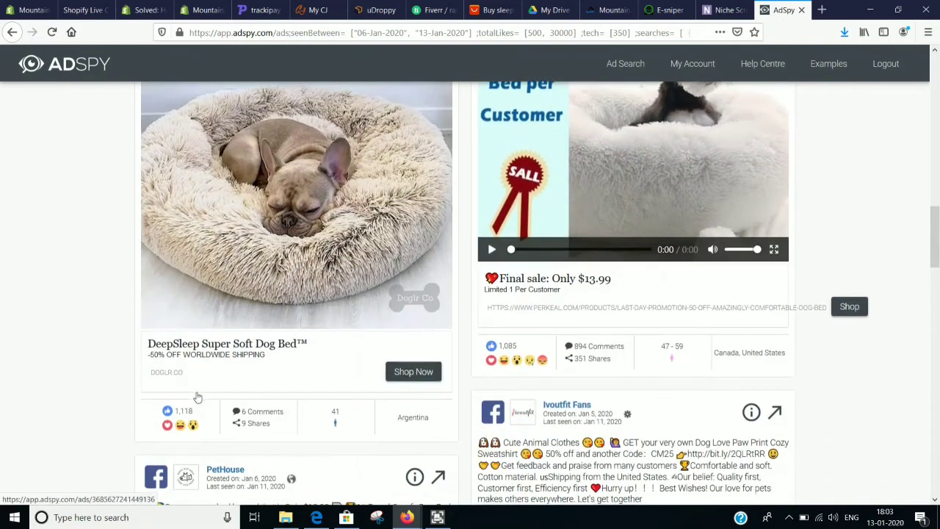
scroll(197, 397, "down", 20)
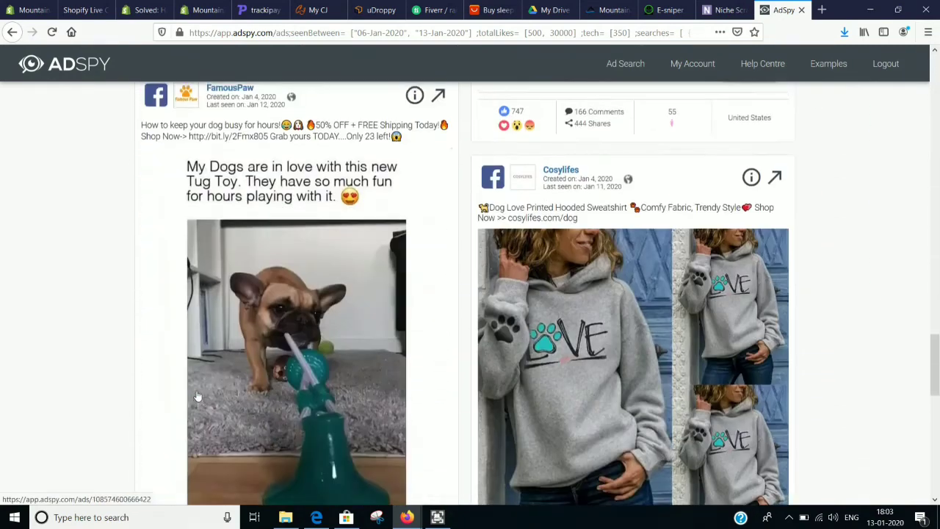
scroll(196, 396, "up", 15)
scroll(197, 397, "down", 5)
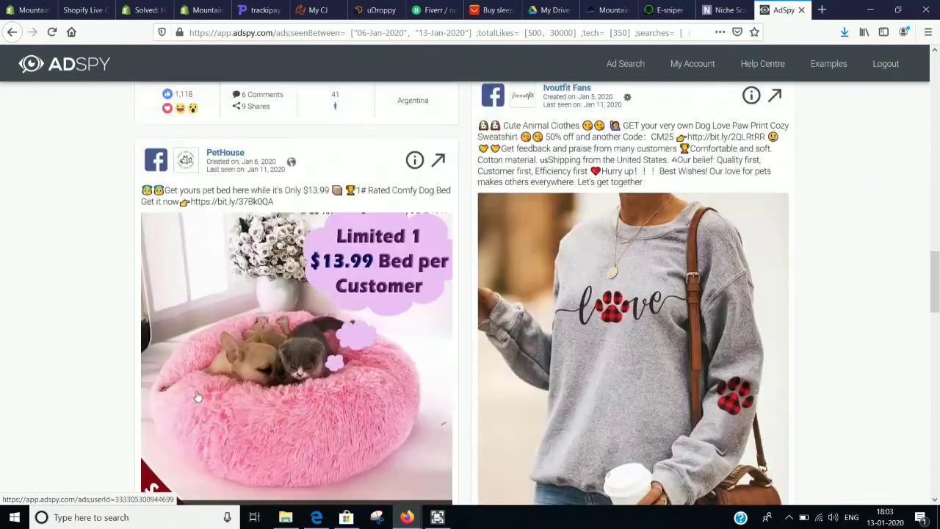
scroll(196, 397, "down", 12)
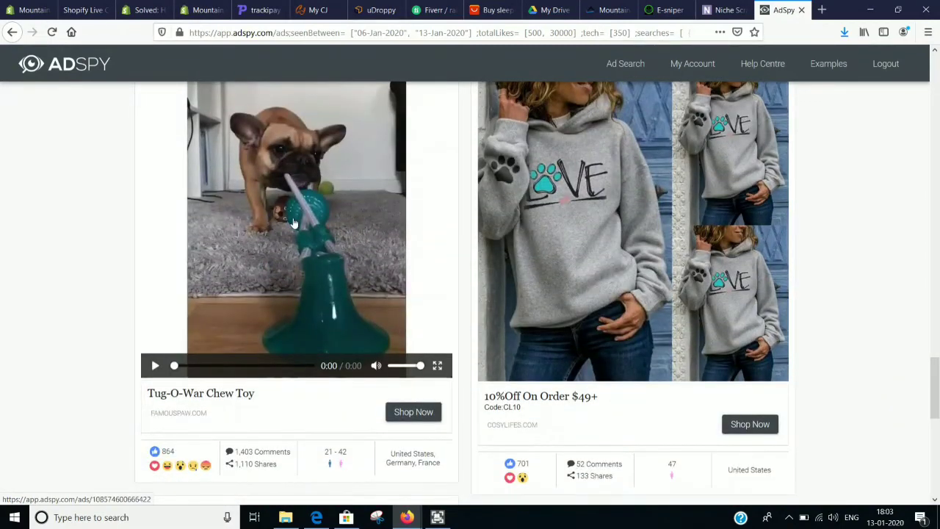
scroll(496, 214, "up", 3)
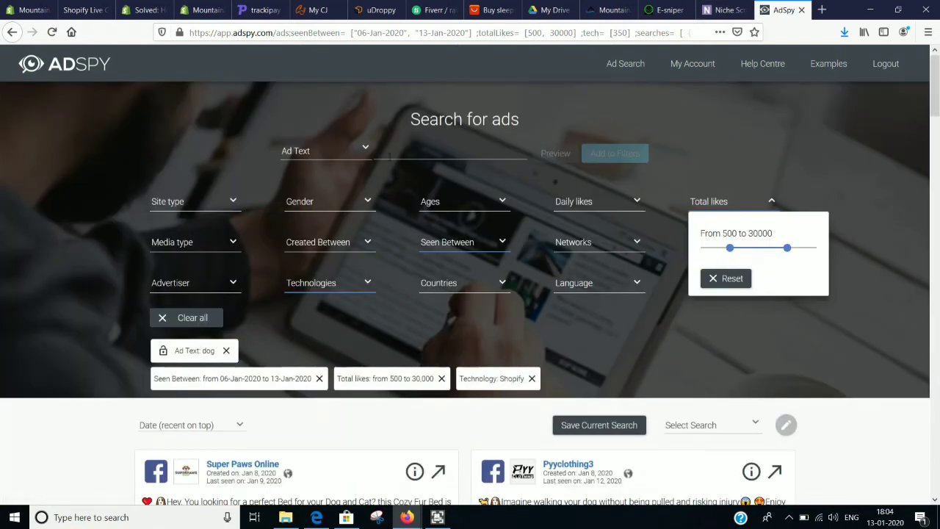
Replace the "dog" ad text filter with "kitchen".
left_click(227, 351)
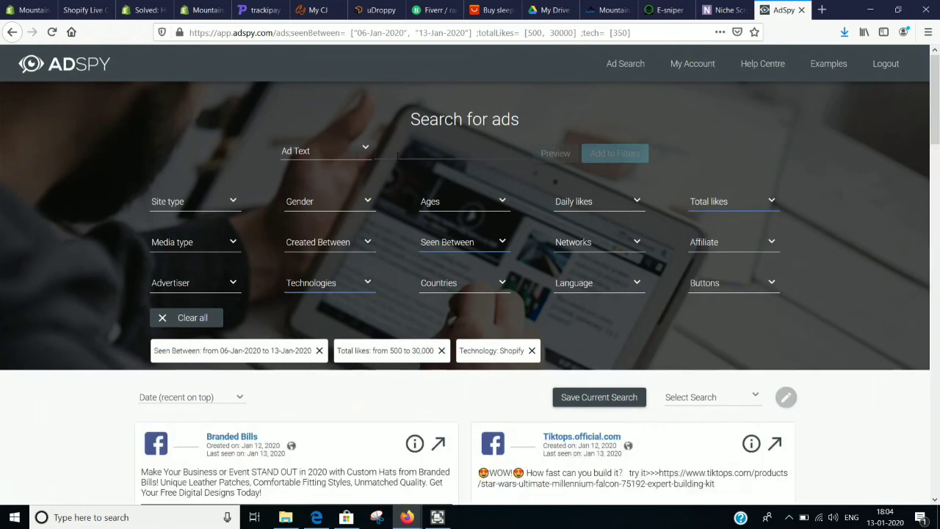
type("kitchen")
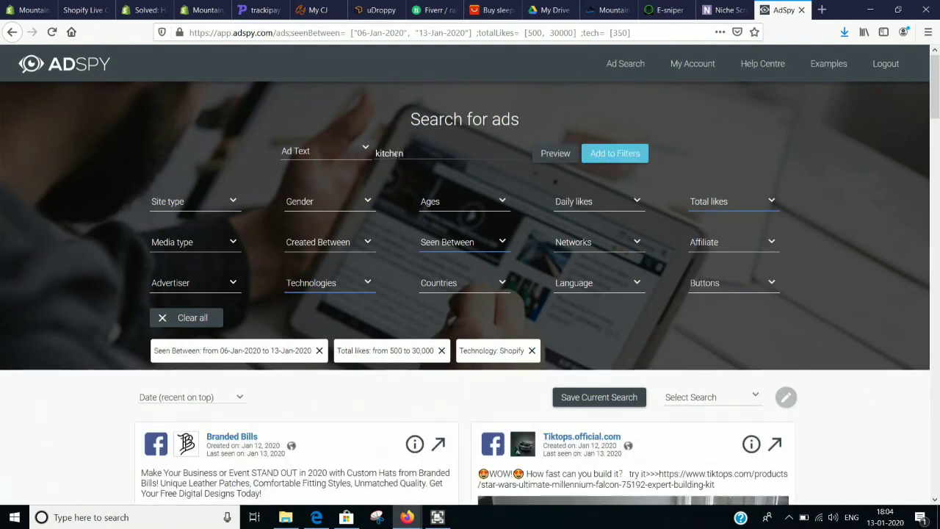
left_click(607, 156)
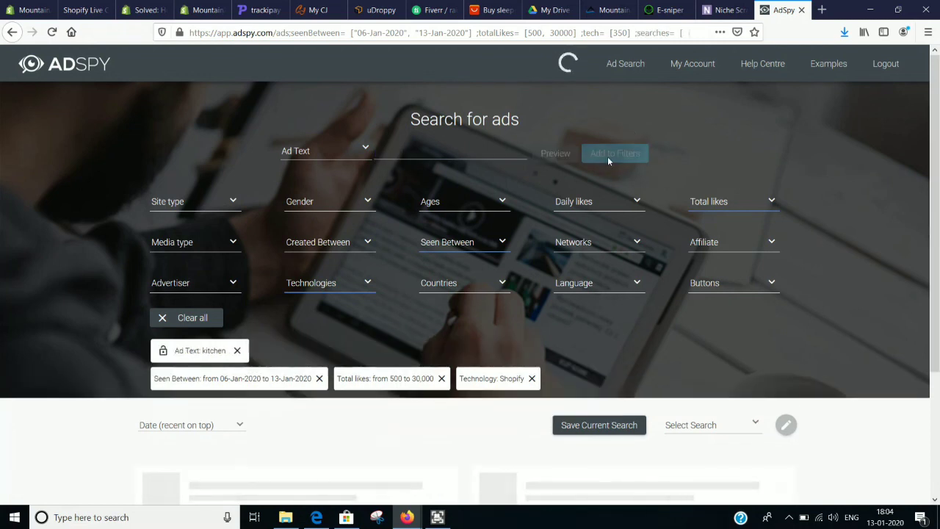
Examine the kitchen ads for promising products, checking their engagement and audience details, and return to the search filters.
scroll(614, 335, "down", 2)
scroll(613, 336, "down", 10)
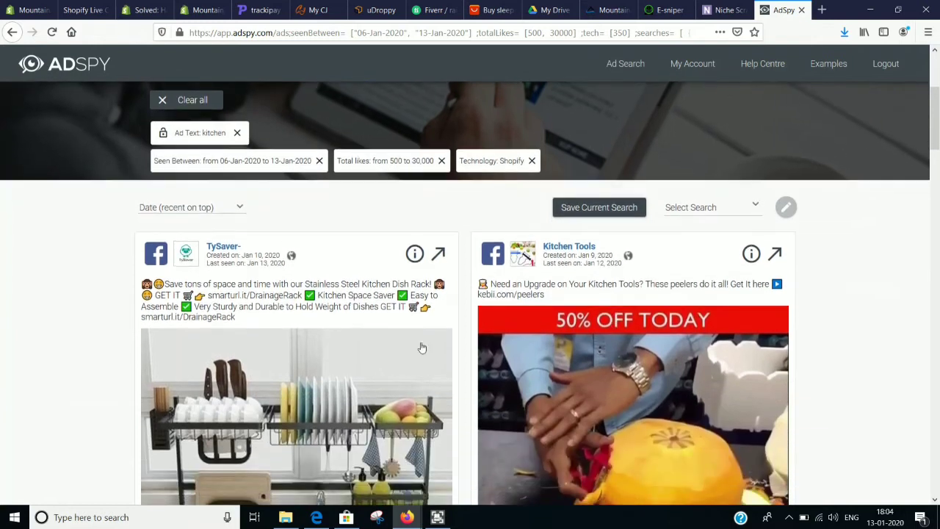
scroll(426, 389, "down", 1)
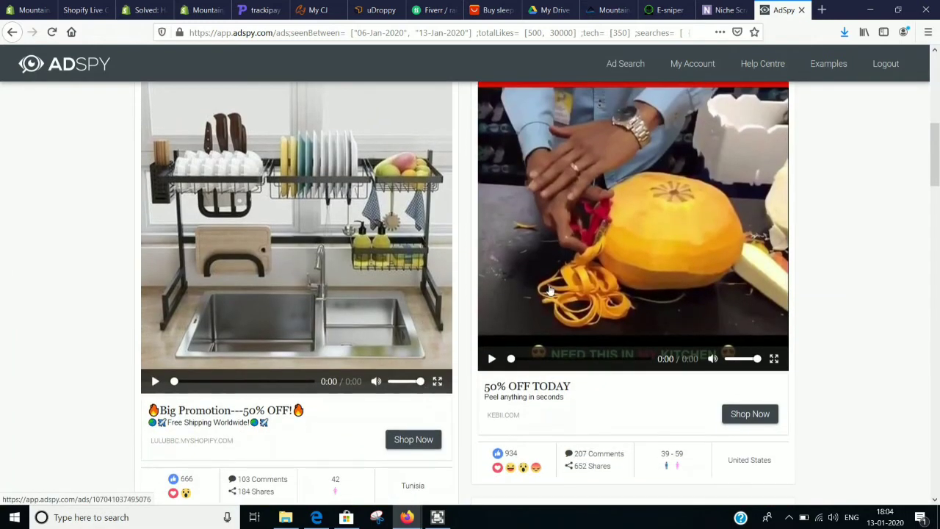
scroll(549, 290, "down", 2)
scroll(486, 358, "down", 9)
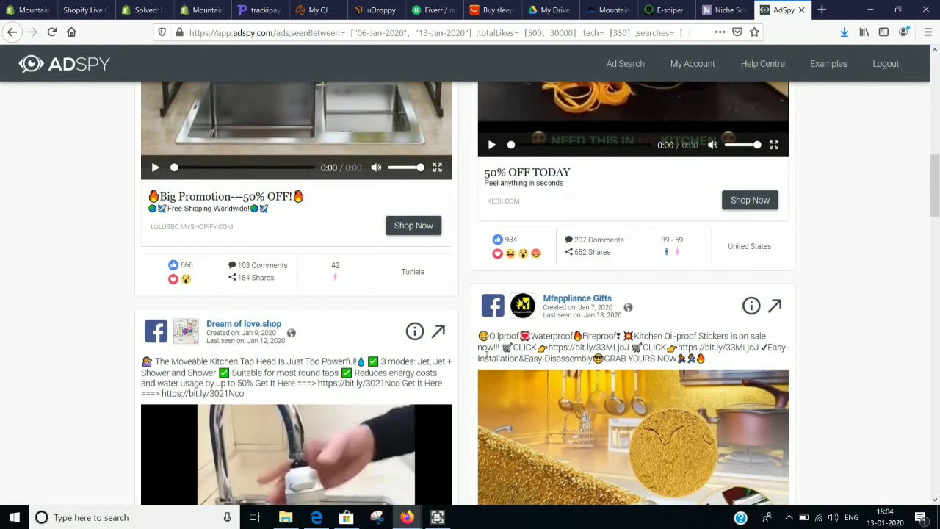
scroll(488, 360, "down", 1)
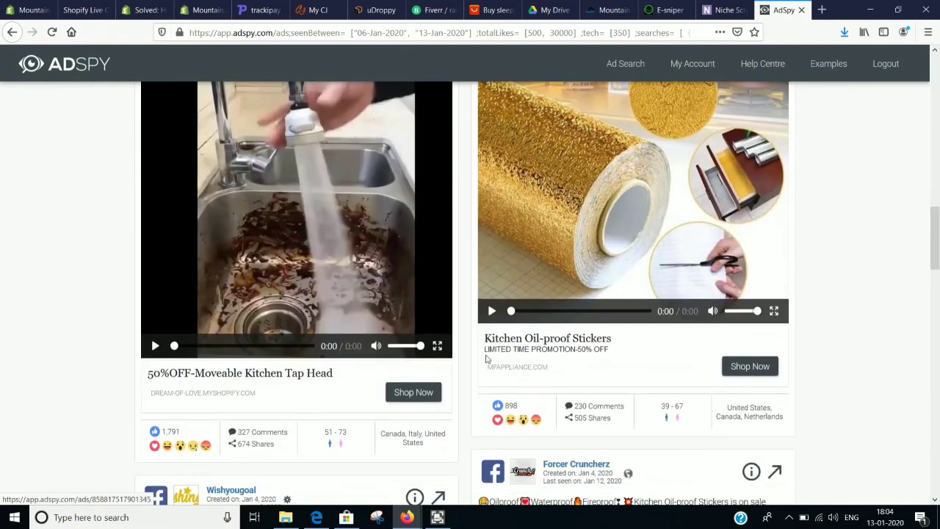
scroll(486, 355, "down", 5)
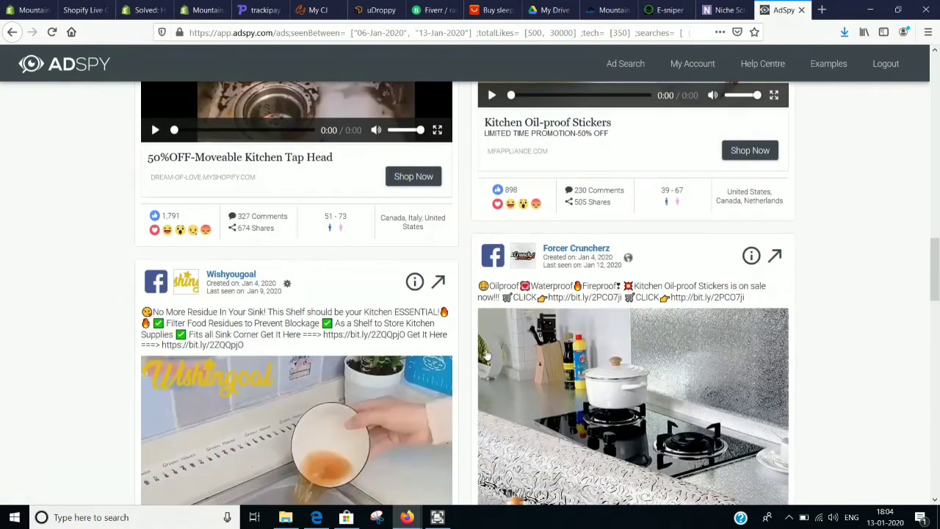
scroll(486, 356, "down", 2)
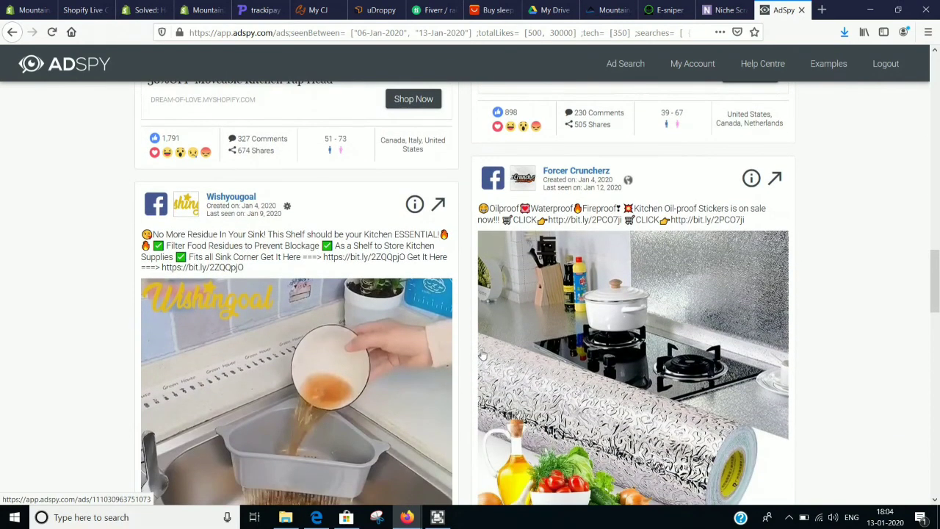
scroll(483, 355, "down", 5)
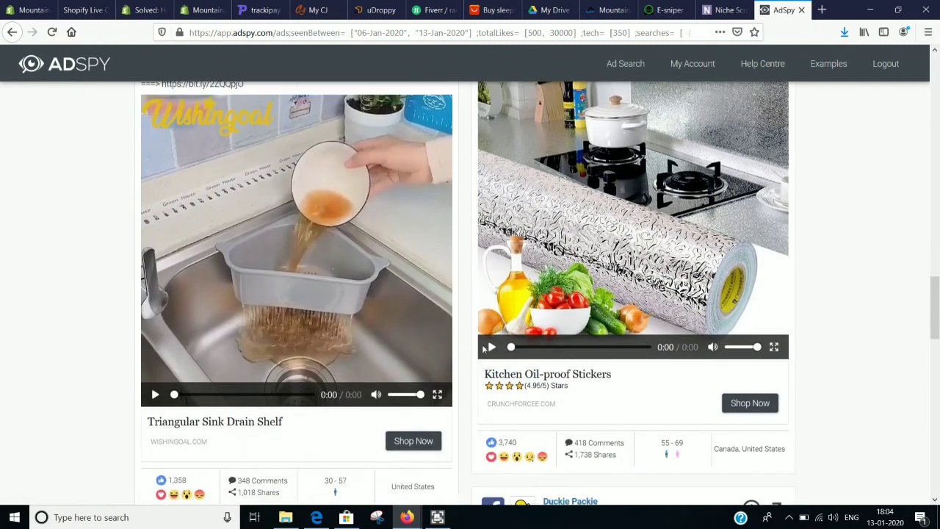
scroll(483, 349, "up", 5)
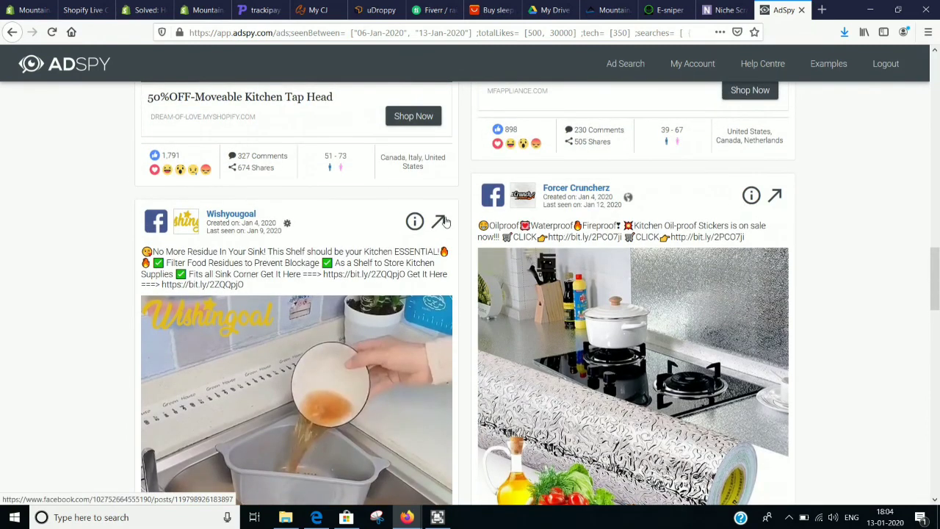
scroll(529, 217, "up", 11)
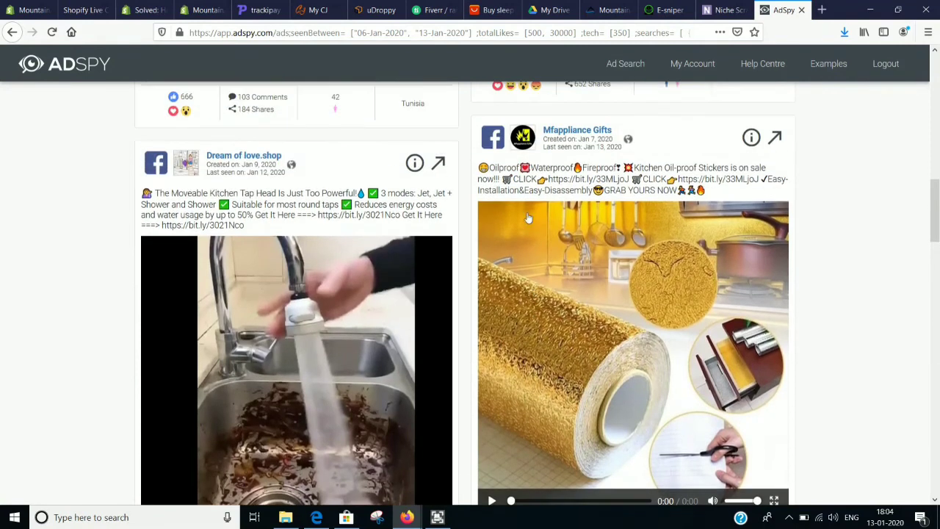
scroll(438, 206, "up", 12)
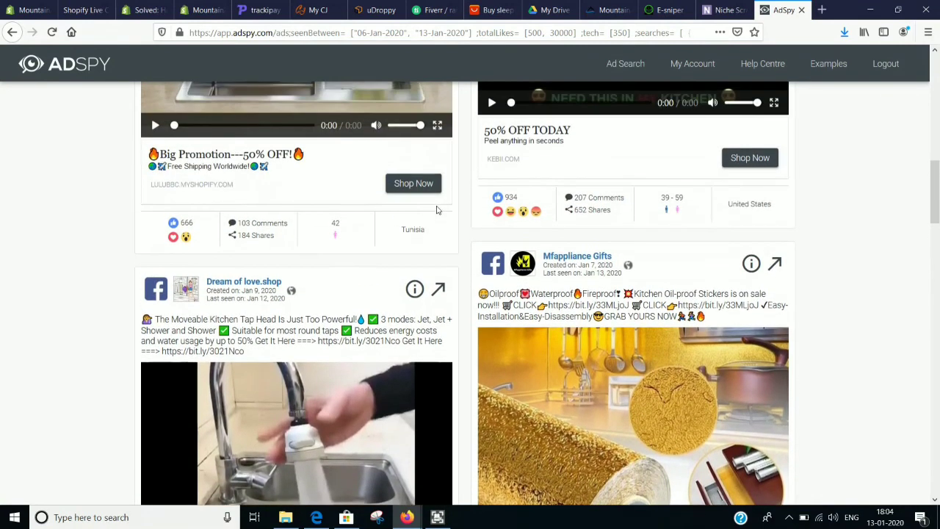
scroll(437, 210, "up", 3)
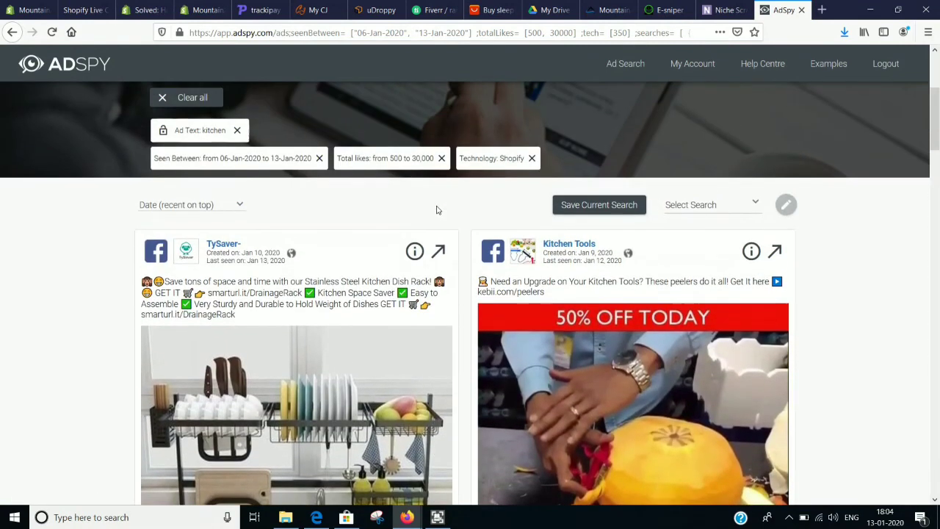
scroll(437, 210, "up", 3)
scroll(436, 210, "up", 4)
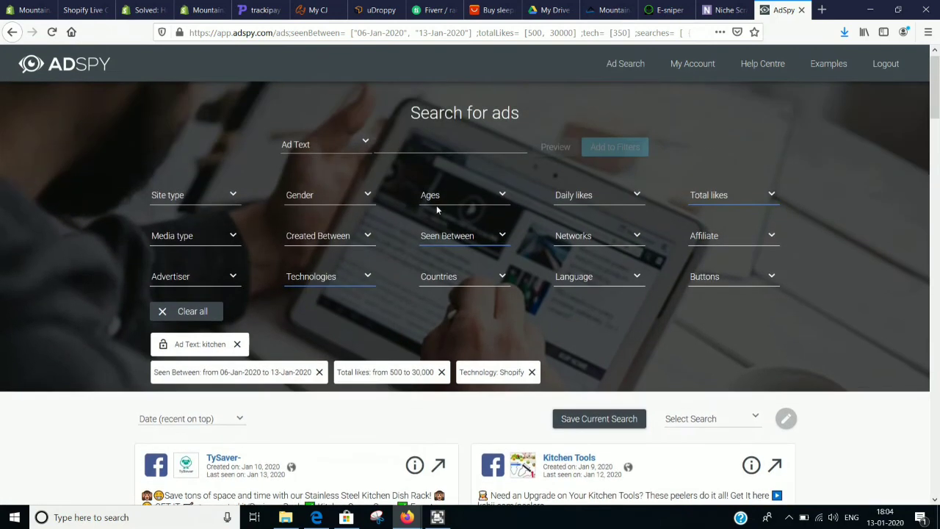
scroll(436, 205, "up", 1)
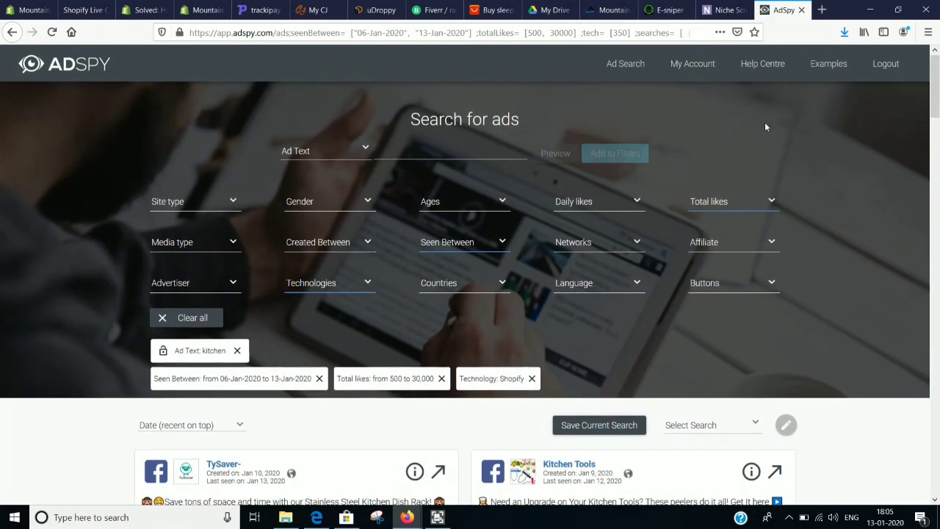
Revisit the Niche Scraper hand-picked products and the E-Sniper Store Sniper page, and return to AdSpy.
left_click(725, 10)
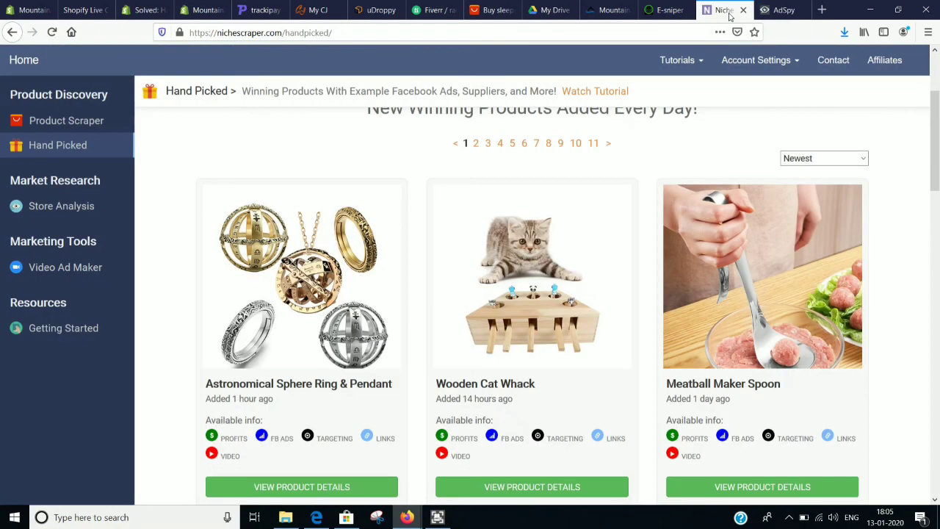
left_click(660, 9)
scroll(541, 145, "up", 10)
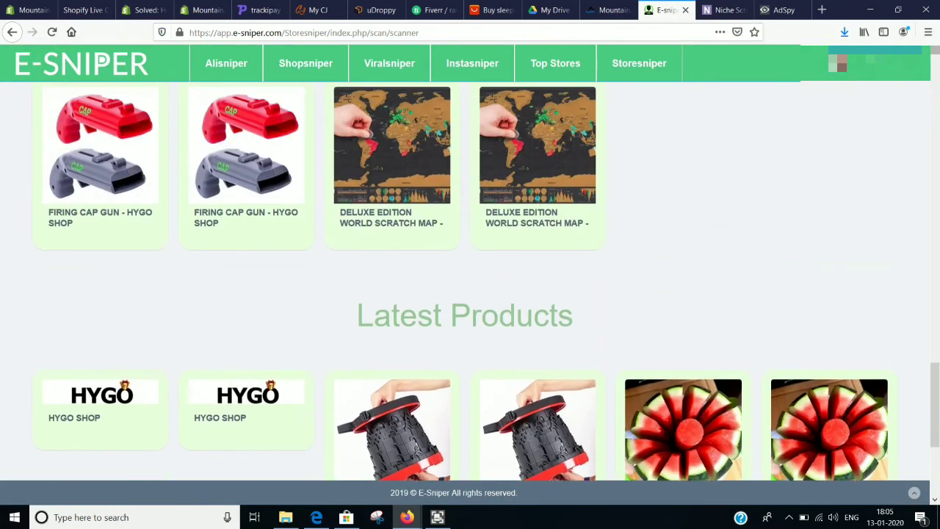
scroll(541, 145, "up", 10)
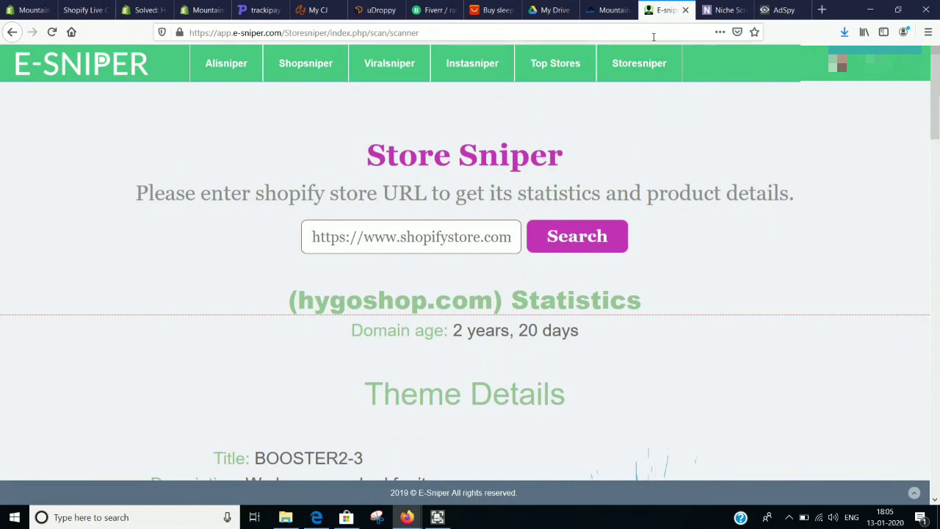
left_click(723, 10)
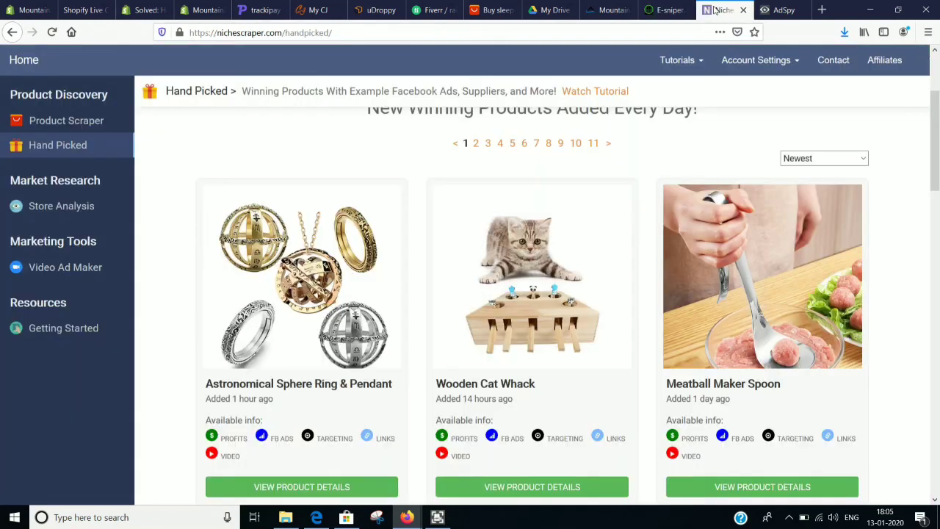
left_click(767, 10)
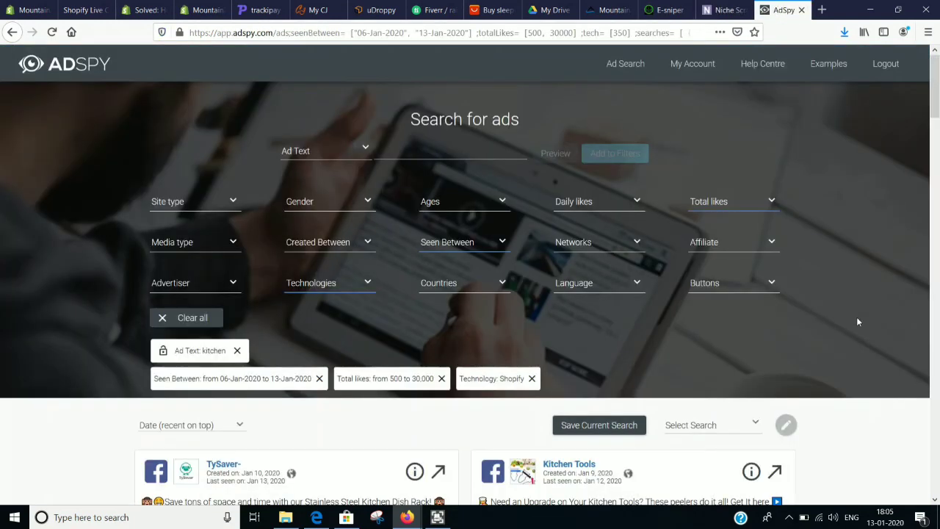